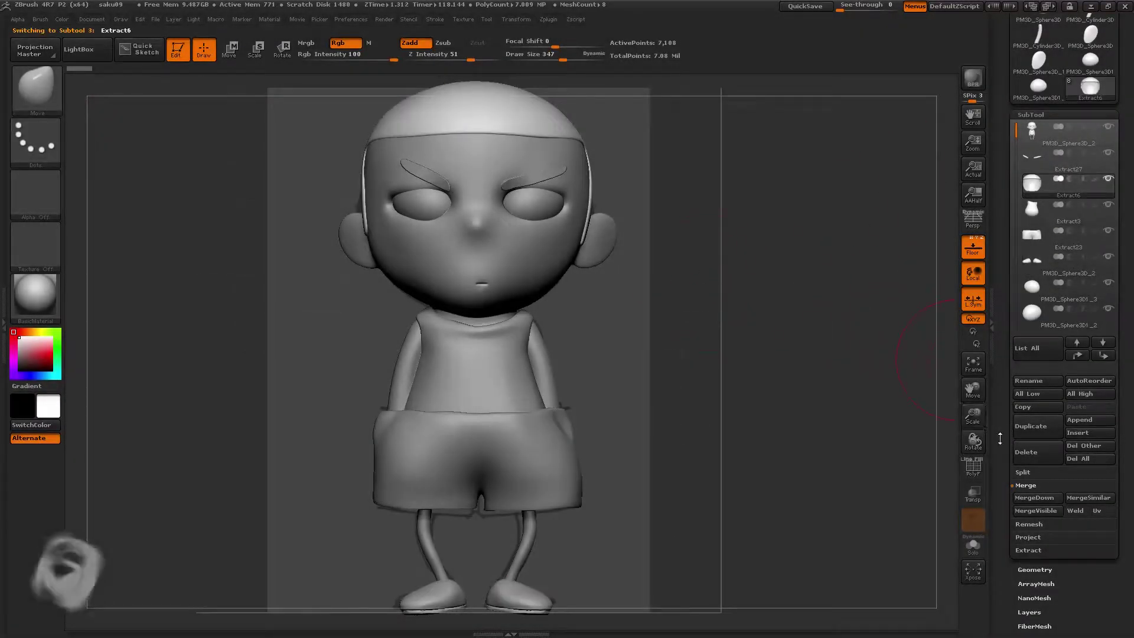
# - Run ZRemesher on Extract6, then divide it up to subdivision level 5
pyautogui.click(1034, 569)
pyautogui.click(1028, 116)
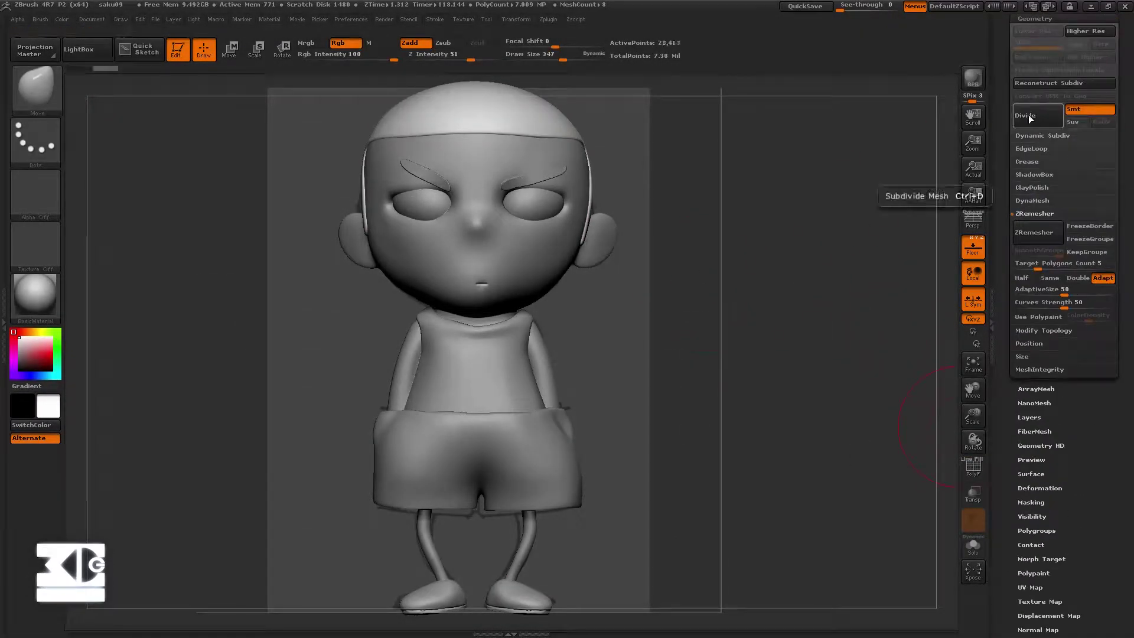
pyautogui.hotkey('ctrl', 'z')
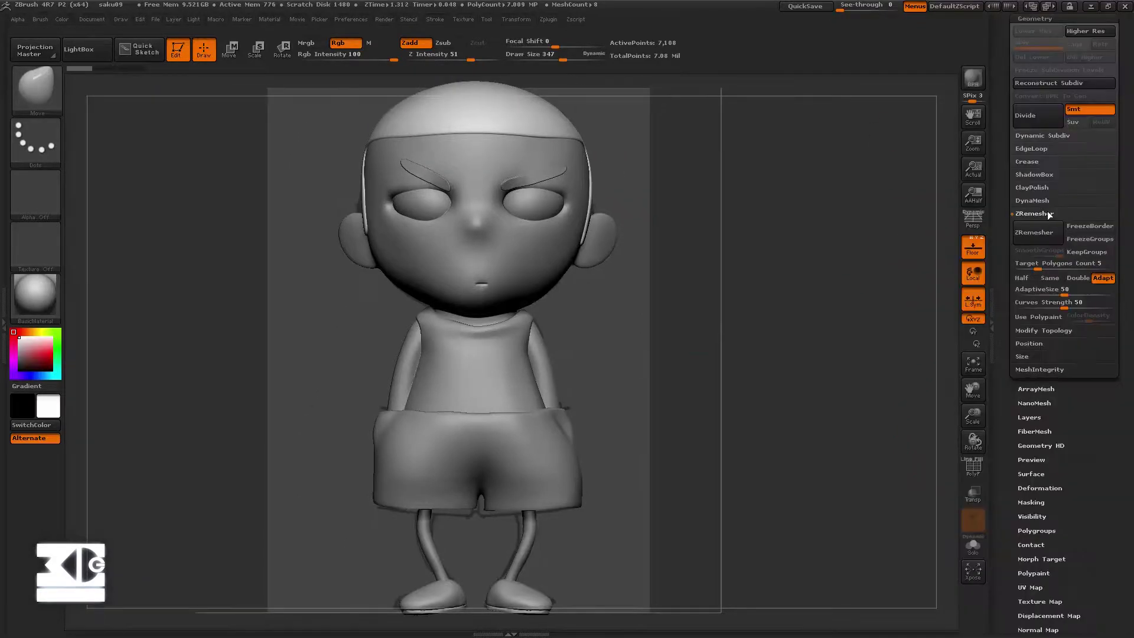
pyautogui.click(1047, 211)
pyautogui.click(1029, 187)
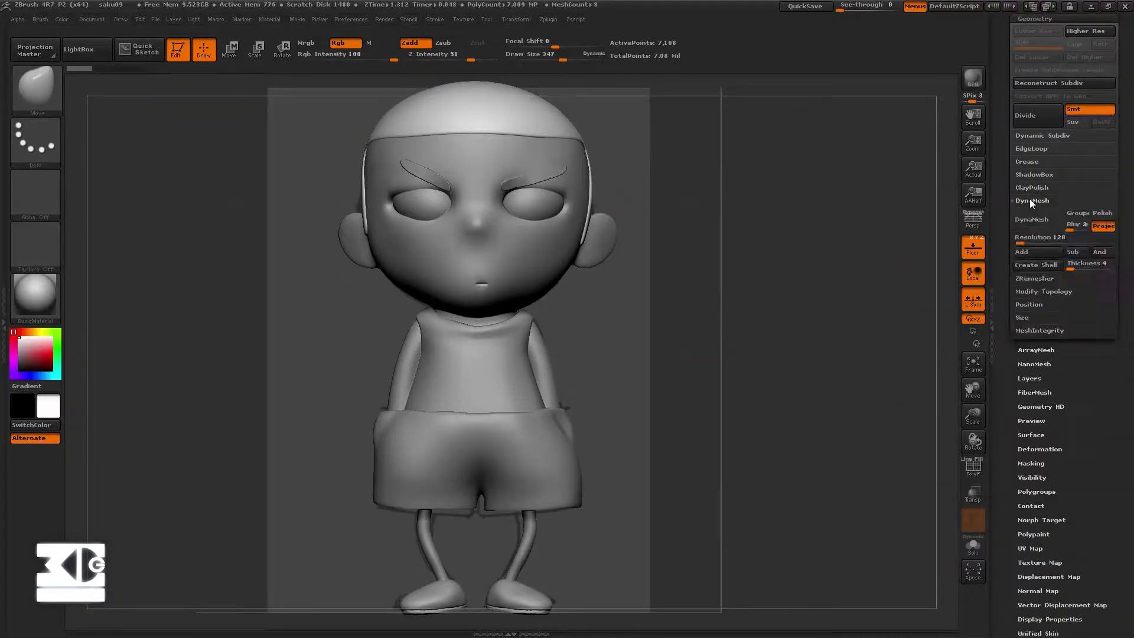
pyautogui.click(1030, 214)
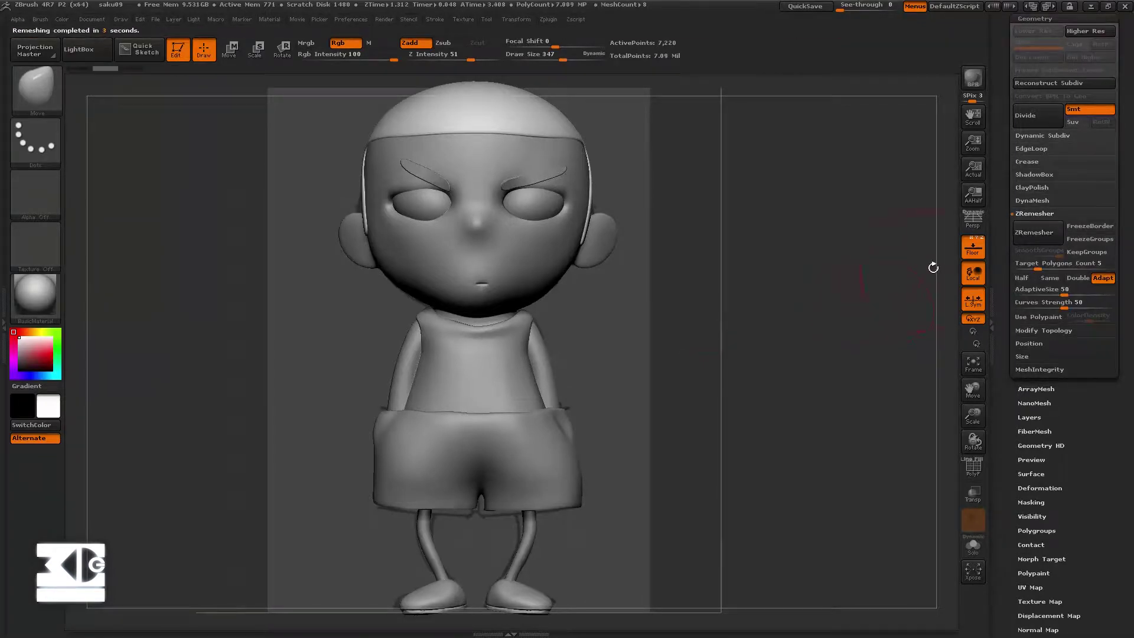
pyautogui.click(1026, 118)
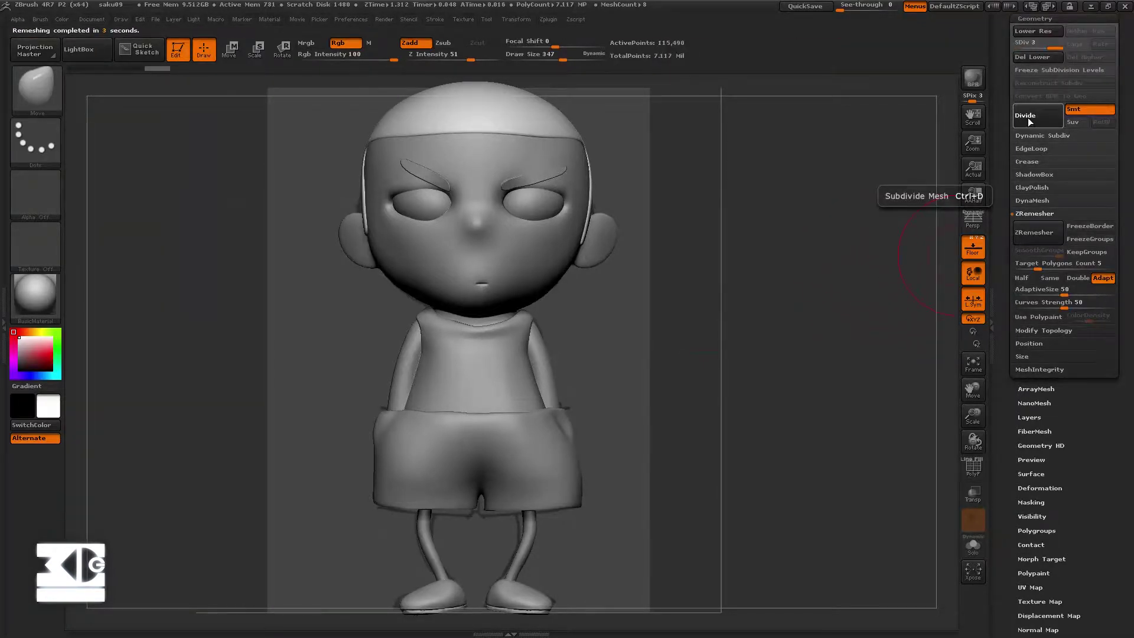
pyautogui.click(1032, 119)
pyautogui.moveTo(781, 253)
pyautogui.mouseDown()
pyautogui.moveTo(823, 269)
pyautogui.moveTo(785, 260)
pyautogui.mouseUp()
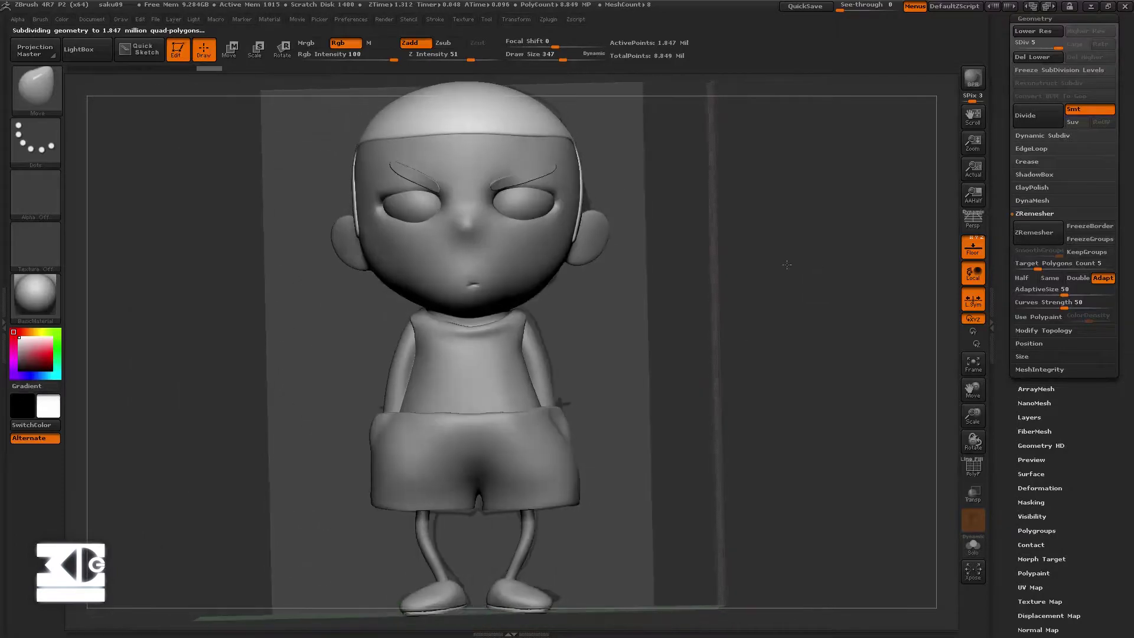
pyautogui.scroll(10, 1011, 184)
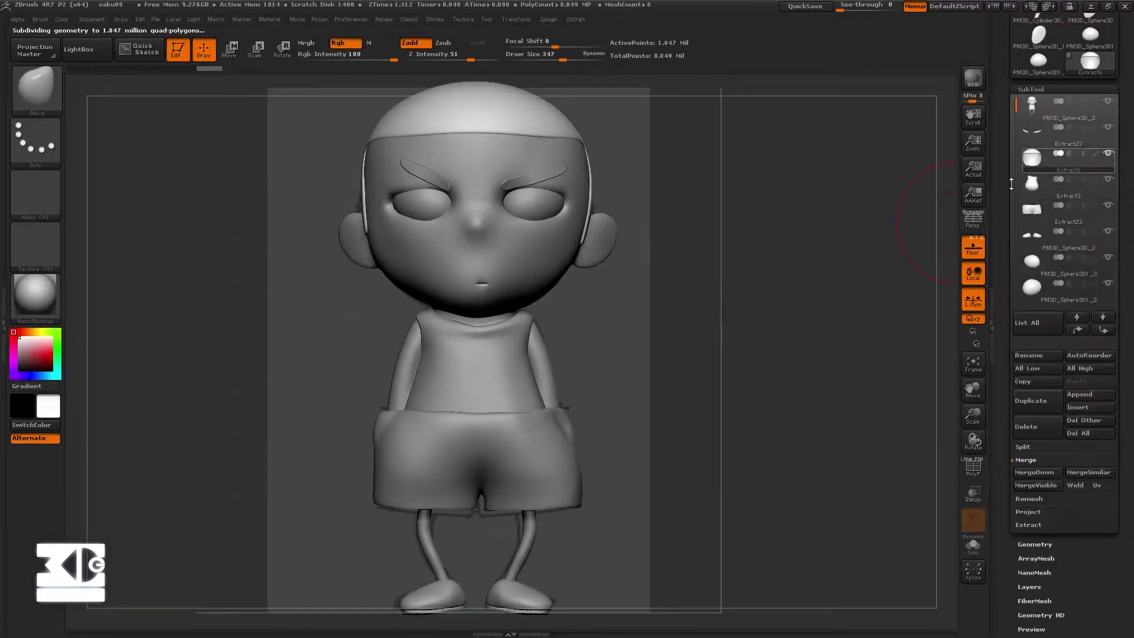
# - ZRemesh the PM3D_Sphere3D_2 shoes subtool and divide it to SDiv 4, about 716,804 points
pyautogui.click(1029, 136)
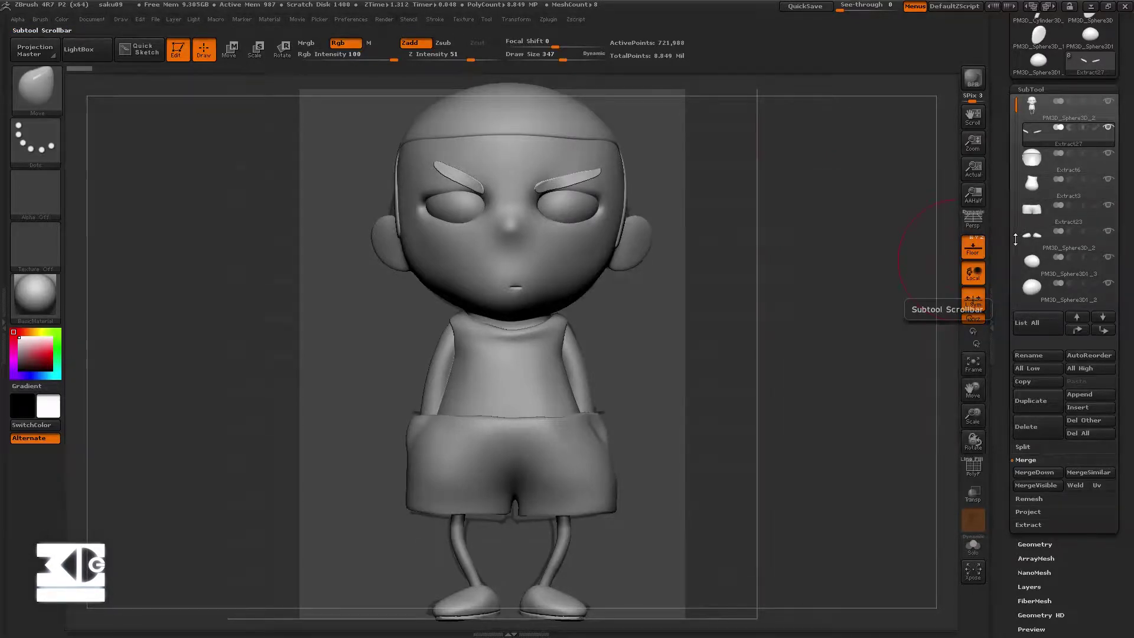
pyautogui.moveTo(1019, 197); pyautogui.dragTo(1020, 248)
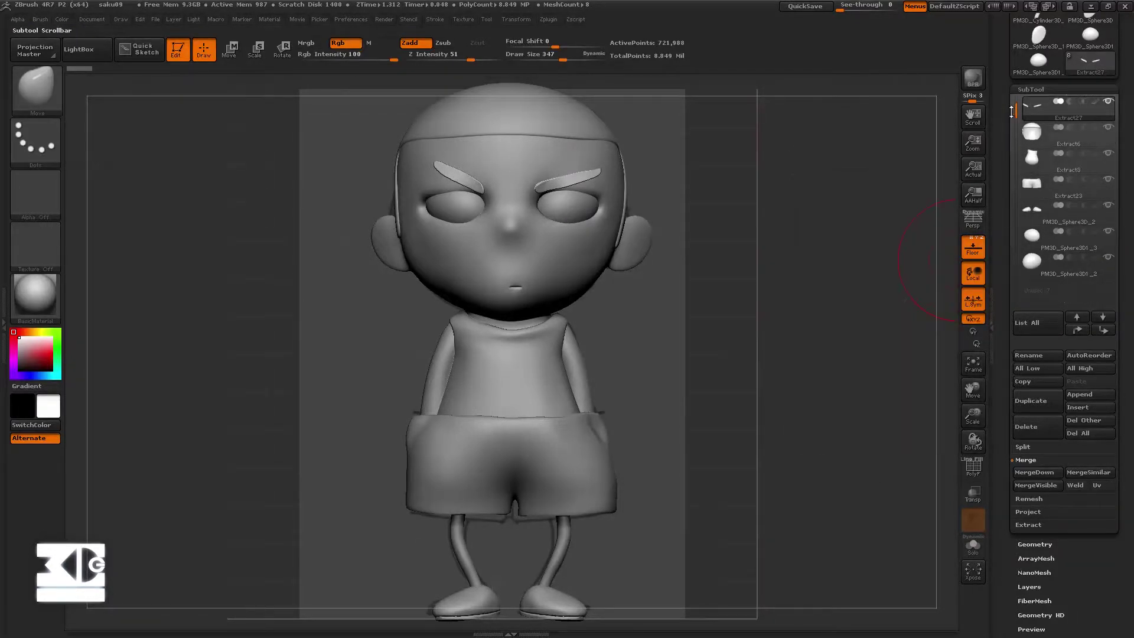
pyautogui.click(1069, 186)
pyautogui.click(1035, 544)
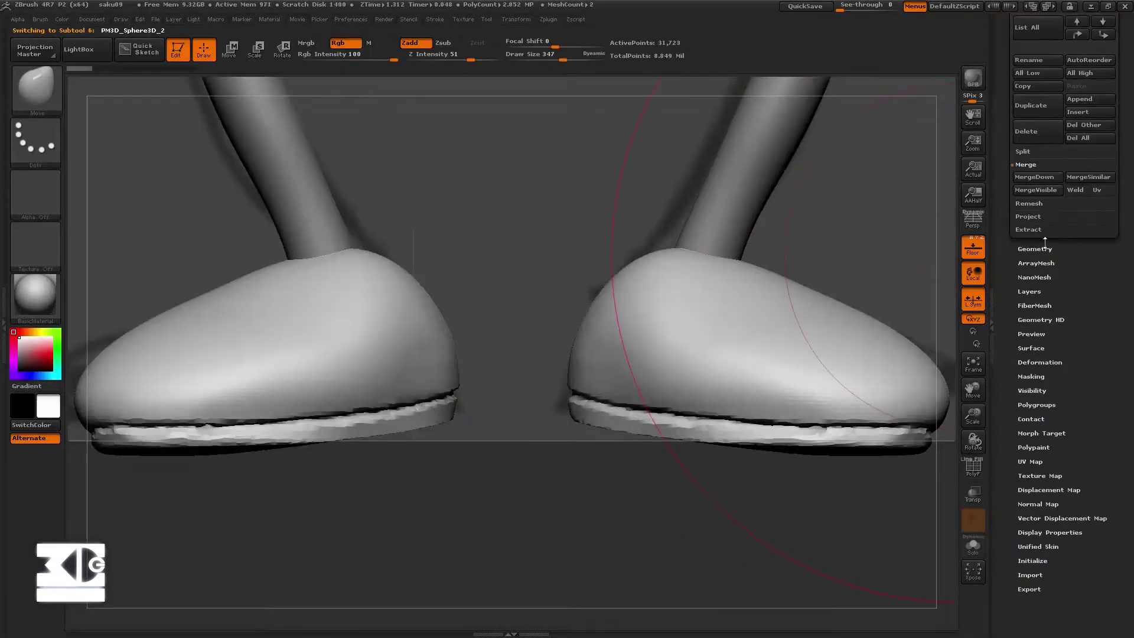
pyautogui.moveTo(1030, 532); pyautogui.dragTo(1023, 133)
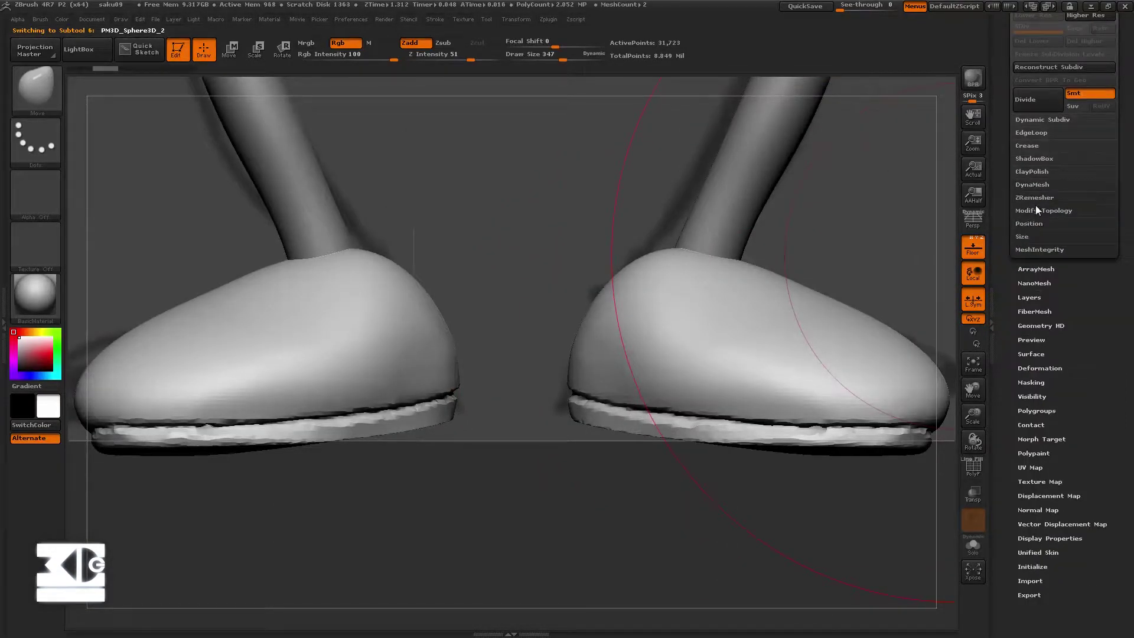
pyautogui.click(1028, 217)
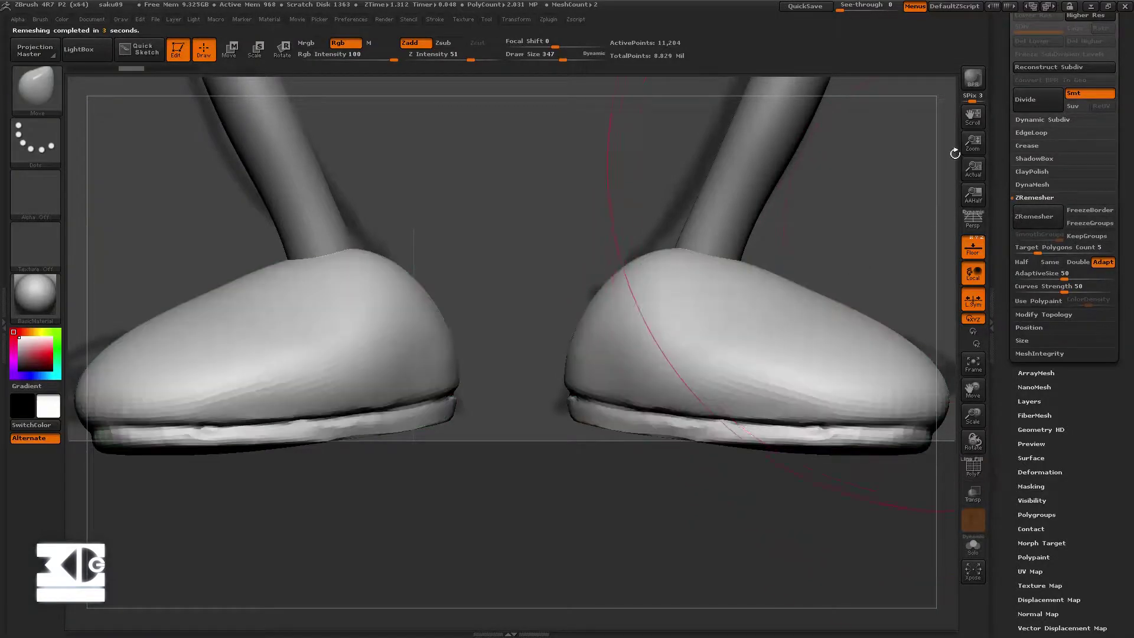
pyautogui.click(1028, 107)
pyautogui.click(1027, 107)
# - Select the Dam_Standard brush and turn off perspective and the floor grid
pyautogui.press('b')
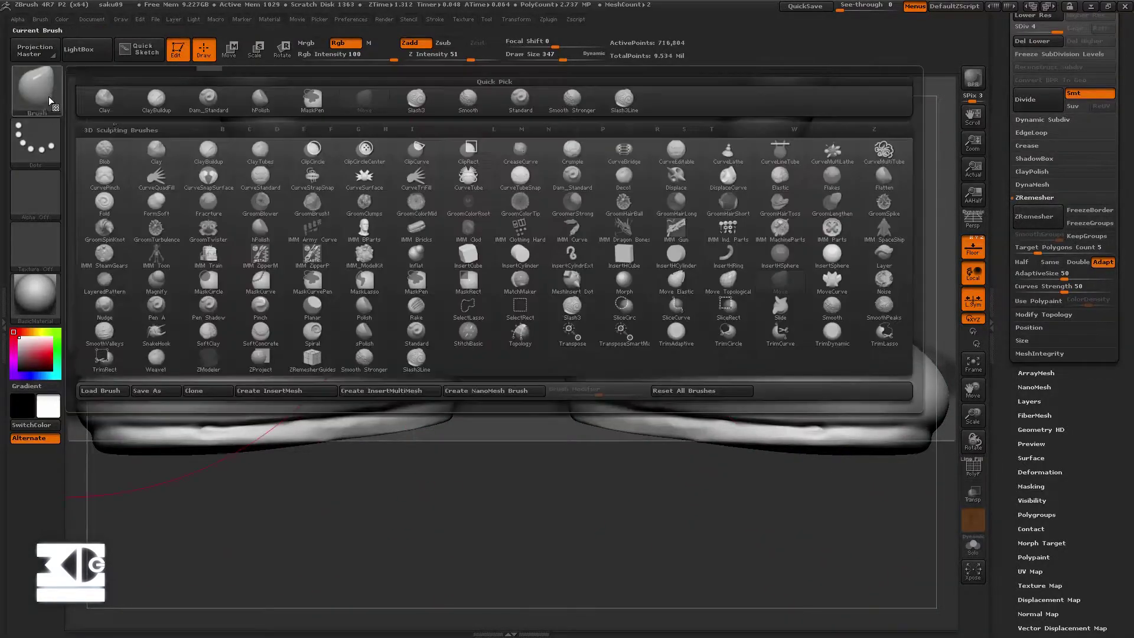
pyautogui.press('d')
pyautogui.click(588, 177)
pyautogui.moveTo(874, 260); pyautogui.dragTo(950, 241)
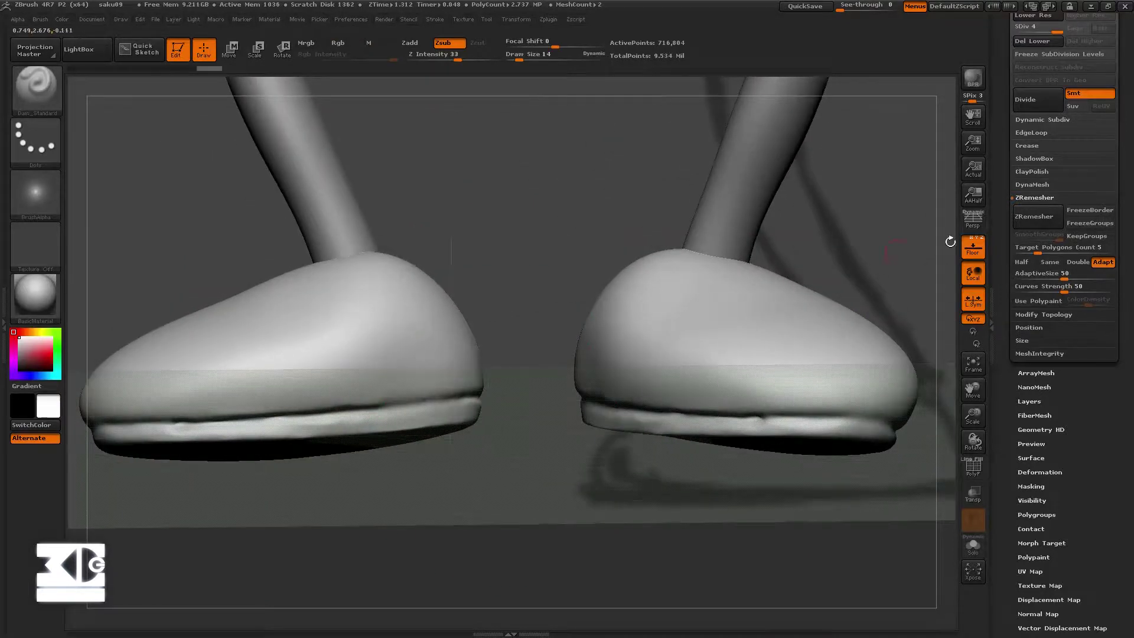
pyautogui.click(972, 223)
pyautogui.click(972, 248)
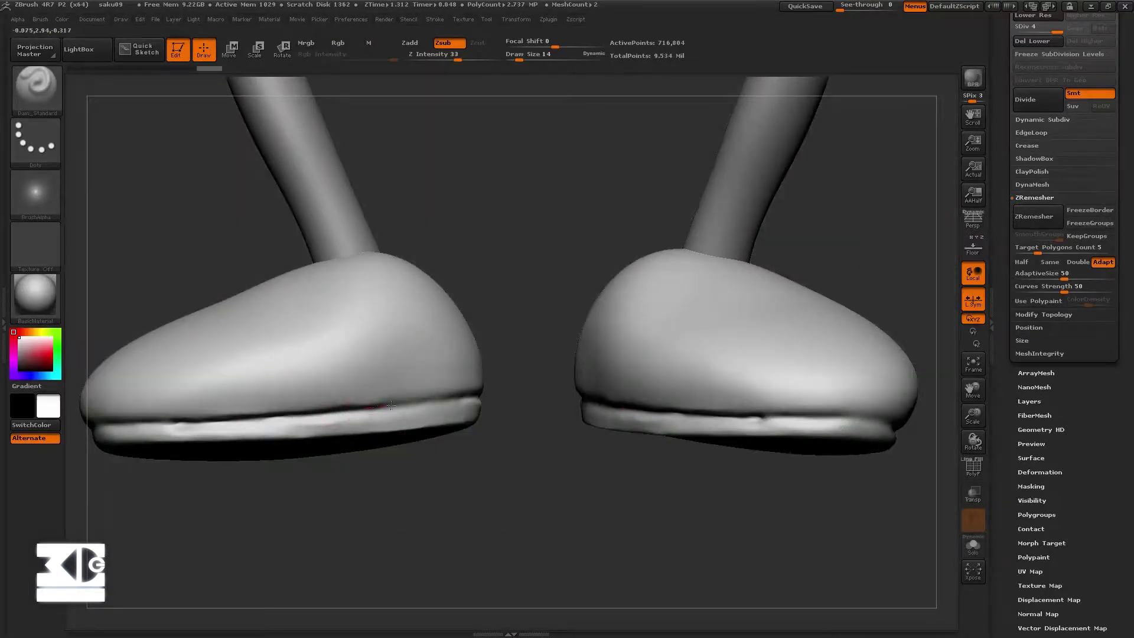
# - Carve a crease along the left shoe's sole seam
pyautogui.moveTo(547, 385)
pyautogui.mouseDown()
pyautogui.moveTo(484, 420)
pyautogui.moveTo(155, 450)
pyautogui.mouseUp()
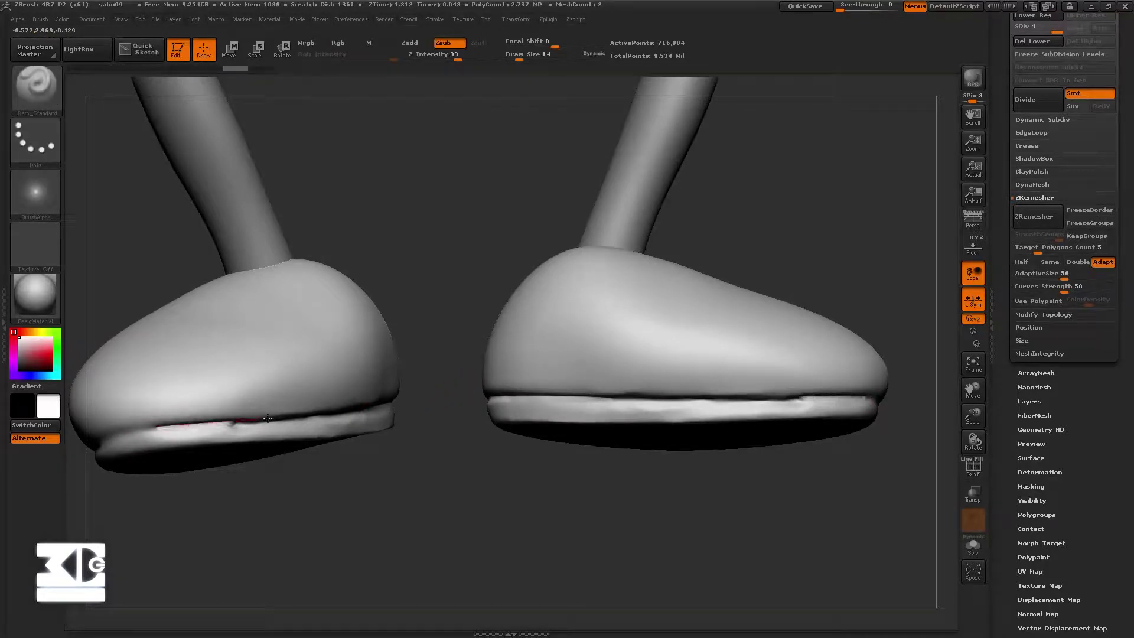
pyautogui.moveTo(267, 418); pyautogui.dragTo(165, 427)
pyautogui.moveTo(377, 403)
pyautogui.mouseDown()
pyautogui.moveTo(241, 425)
pyautogui.moveTo(400, 456)
pyautogui.moveTo(165, 453)
pyautogui.mouseUp()
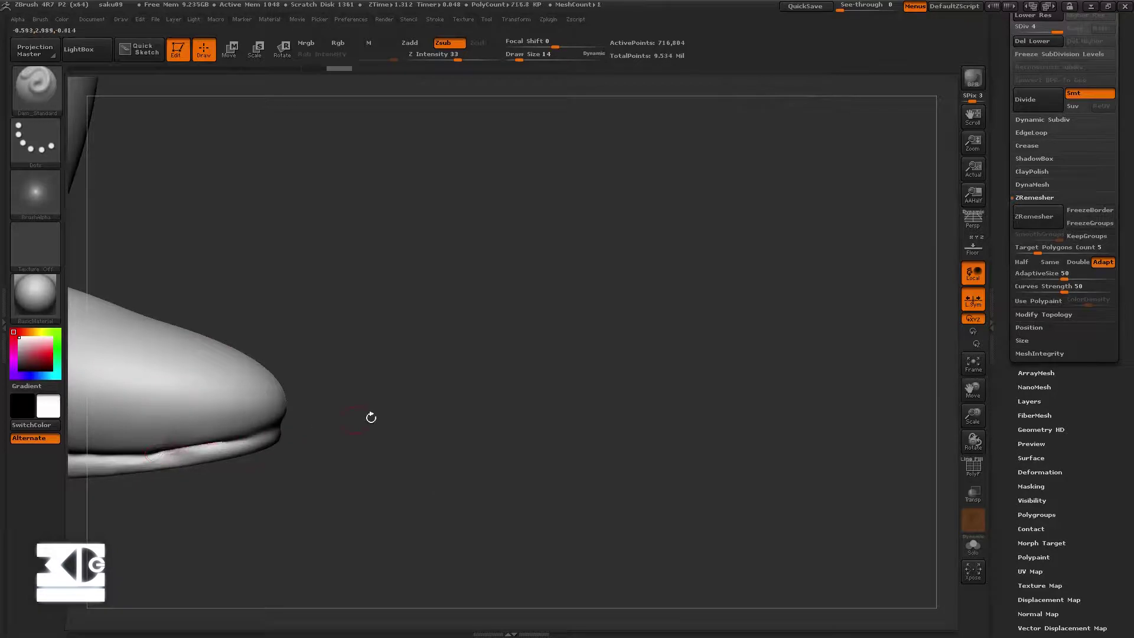
pyautogui.moveTo(371, 417); pyautogui.dragTo(208, 439)
# - Smooth the shoes' sole edges, checking them from several angles
pyautogui.keyDown('shift'); pyautogui.moveTo(277, 430); pyautogui.dragTo(304, 431); pyautogui.keyUp('shift')
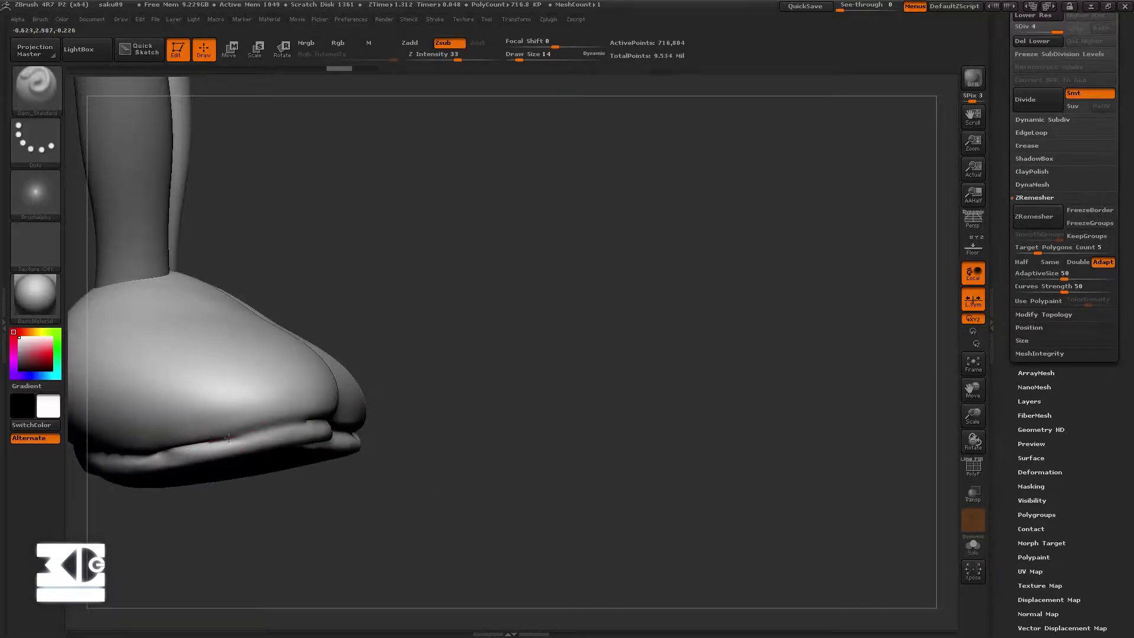
pyautogui.moveTo(207, 438)
pyautogui.keyDown('shift'); pyautogui.mouseDown()
pyautogui.moveTo(290, 425)
pyautogui.moveTo(291, 409)
pyautogui.mouseUp(); pyautogui.keyUp('shift')
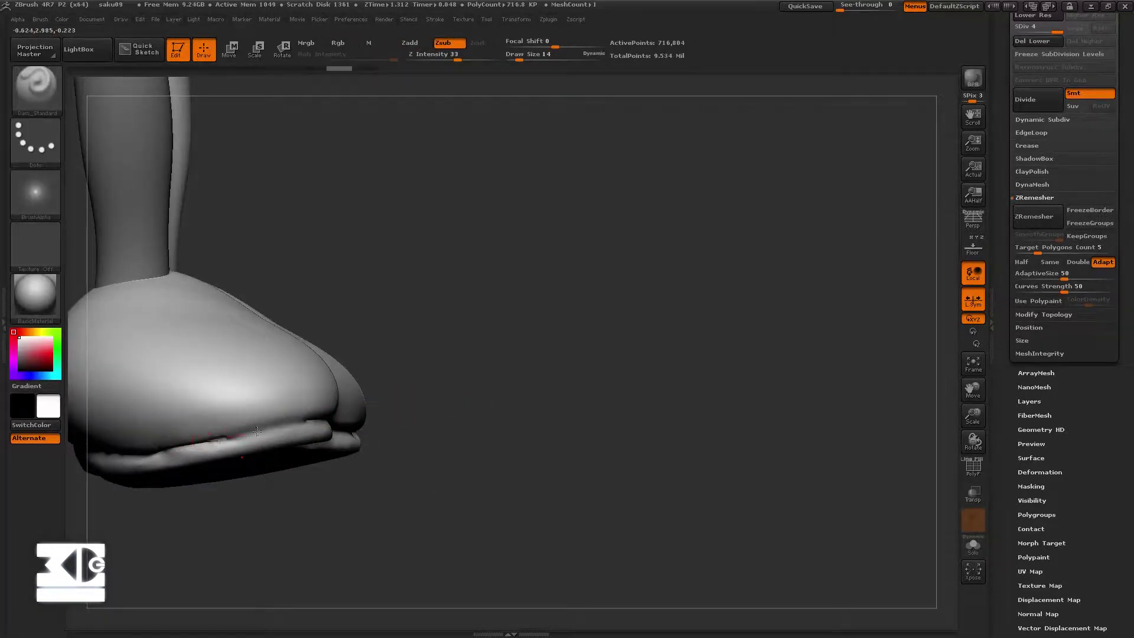
pyautogui.moveTo(481, 384); pyautogui.dragTo(319, 422)
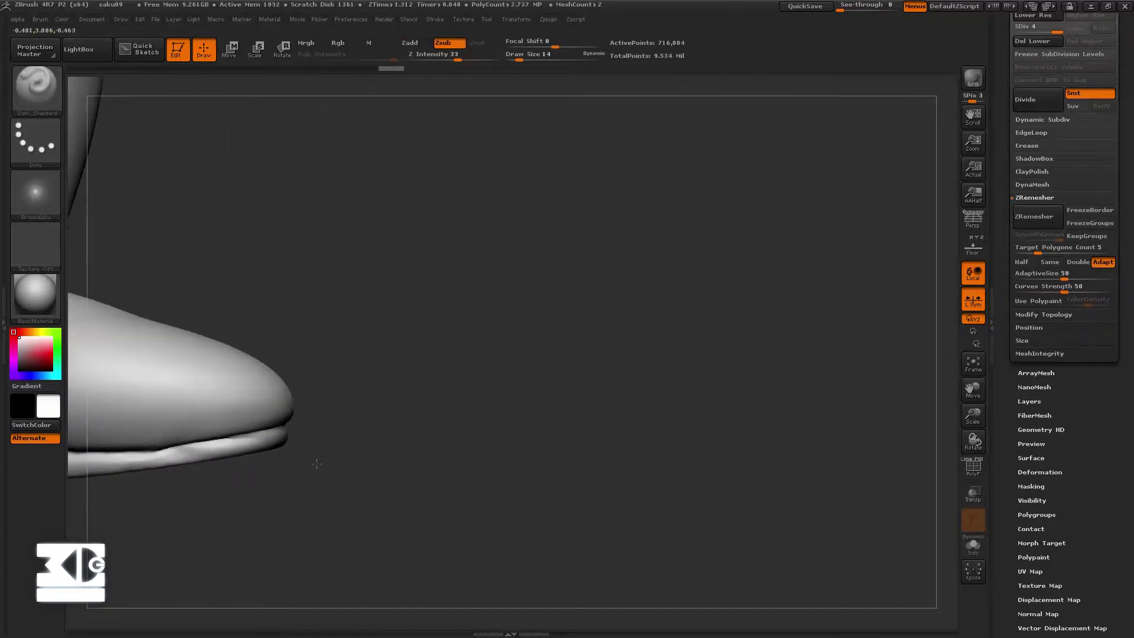
pyautogui.moveTo(321, 473)
pyautogui.mouseDown()
pyautogui.moveTo(306, 461)
pyautogui.moveTo(367, 354)
pyautogui.mouseUp()
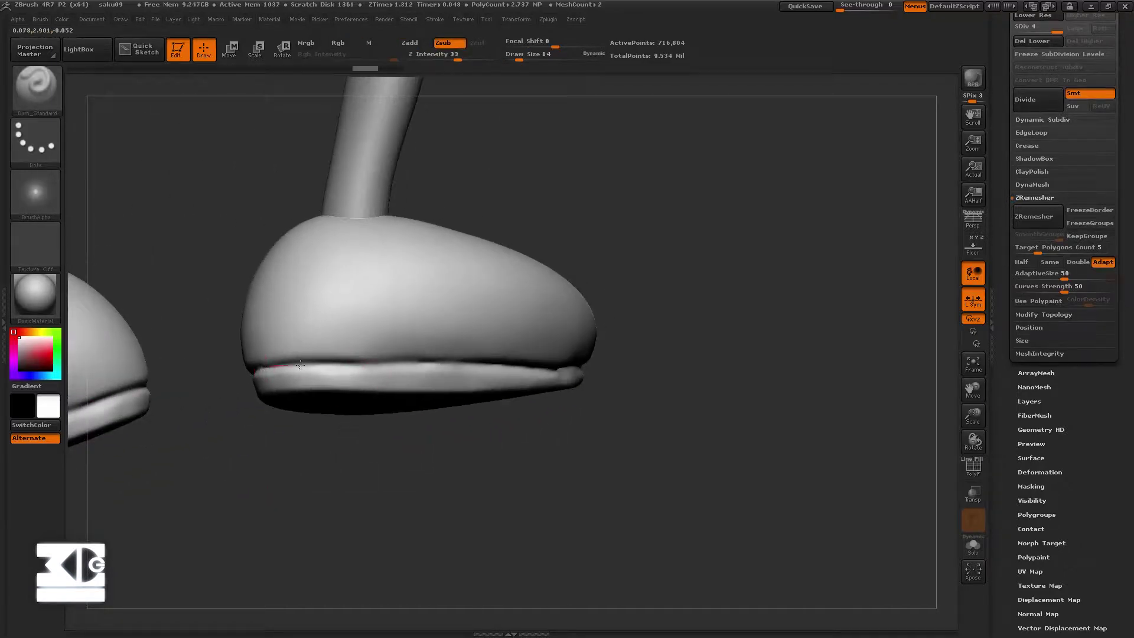
pyautogui.moveTo(714, 344); pyautogui.dragTo(492, 380)
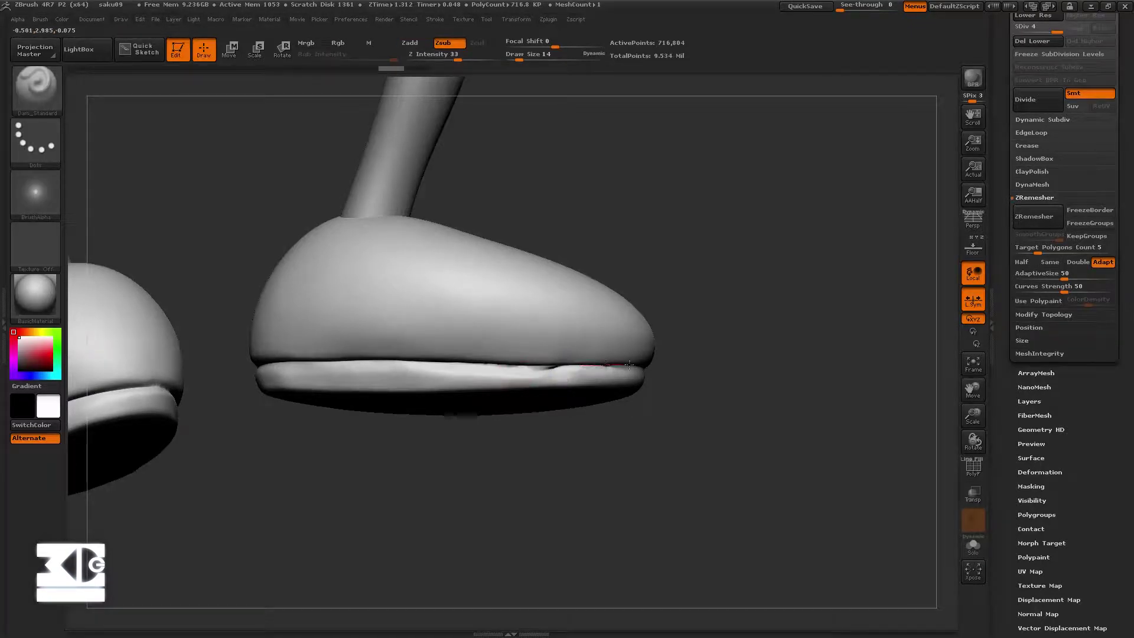
pyautogui.moveTo(629, 364); pyautogui.dragTo(334, 376)
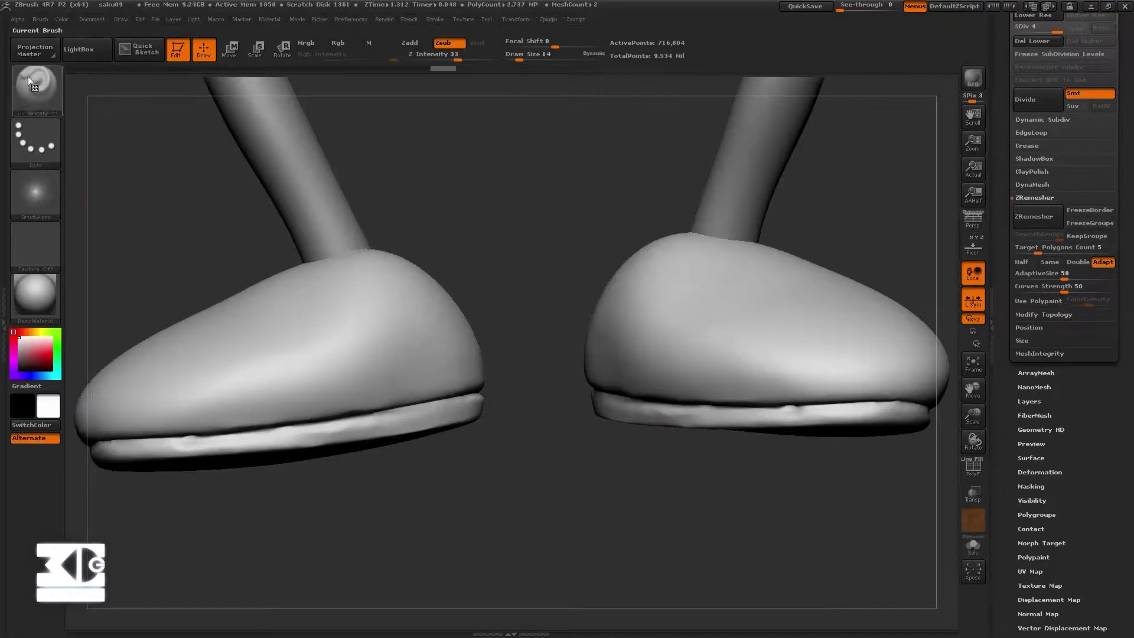
# - Switch brushes through the picker (Move, then hPolish), adjust brush size, and view the shoes from underneath
pyautogui.press('b')
pyautogui.press('m')
pyautogui.press('v')
pyautogui.press('s')
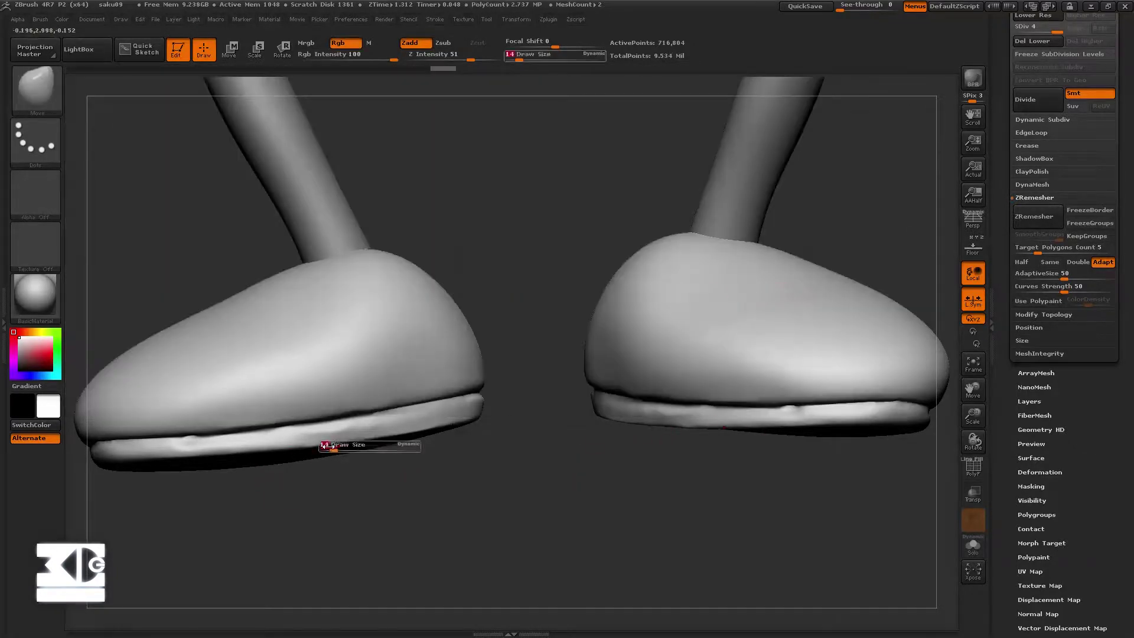
pyautogui.moveTo(319, 489); pyautogui.dragTo(416, 462)
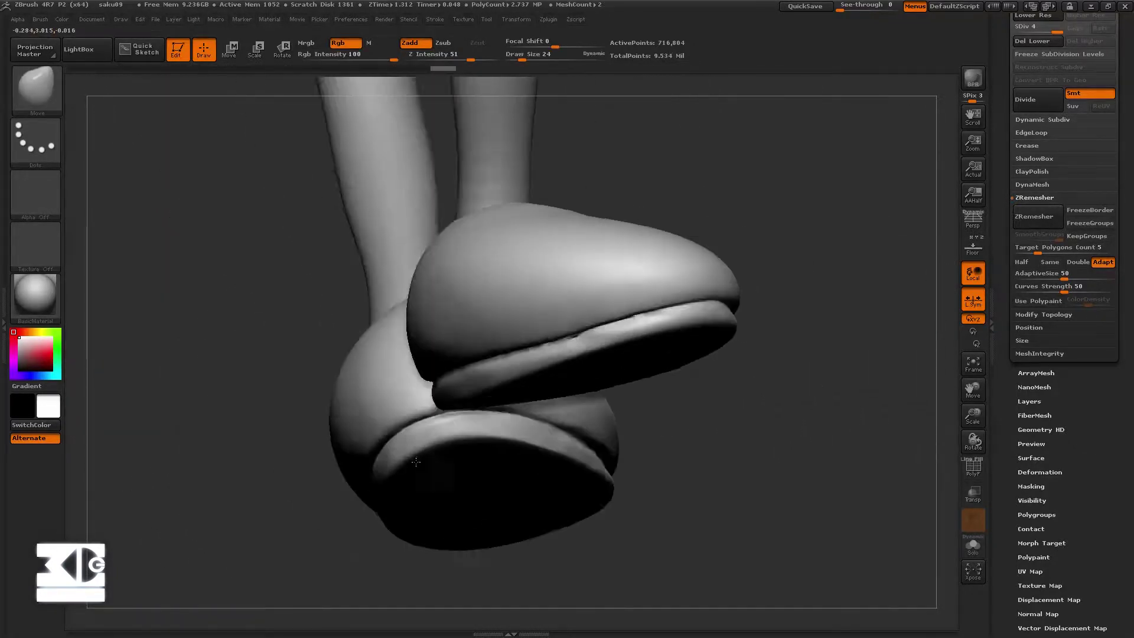
pyautogui.click(37, 89)
pyautogui.press('h')
pyautogui.press('p')
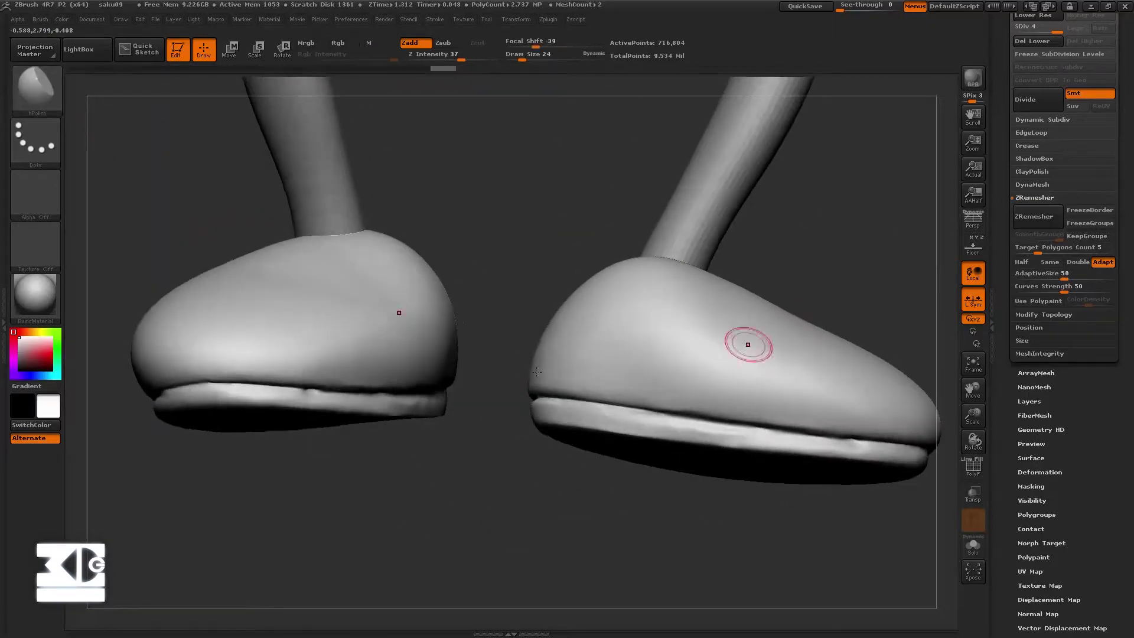
# - Mask a band along both soles' top edges, then zoom in on the left shoe
pyautogui.moveTo(537, 371); pyautogui.dragTo(308, 397)
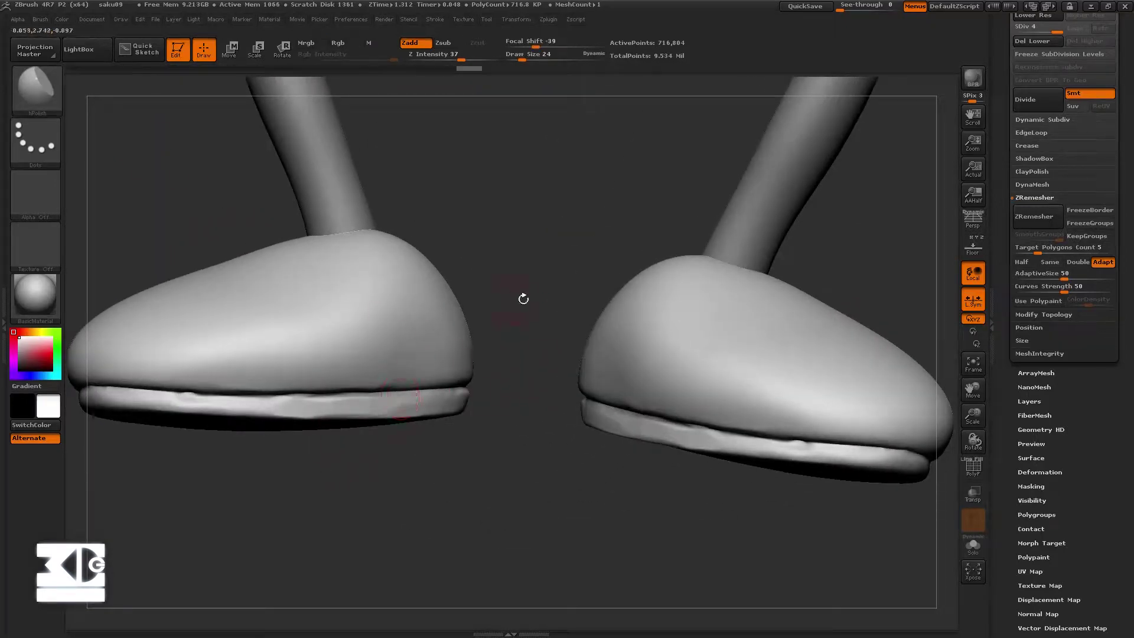
pyautogui.moveTo(215, 391)
pyautogui.keyDown('ctrl'); pyautogui.mouseDown()
pyautogui.moveTo(135, 378)
pyautogui.moveTo(464, 370)
pyautogui.mouseUp(); pyautogui.keyUp('ctrl')
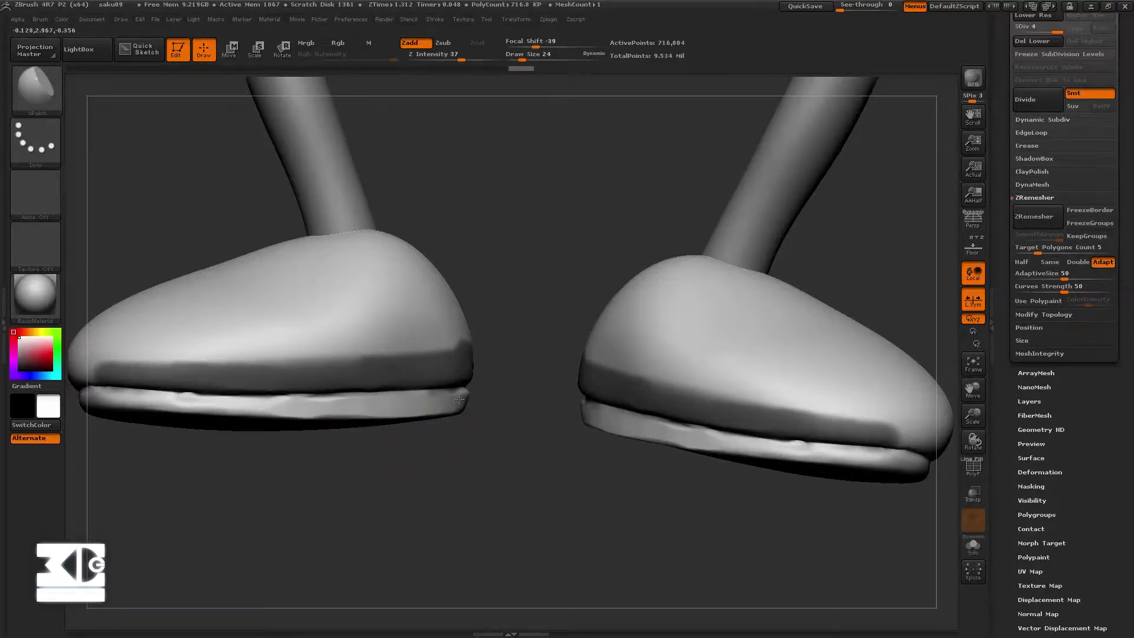
pyautogui.moveTo(344, 405)
pyautogui.mouseDown()
pyautogui.moveTo(363, 489)
pyautogui.moveTo(291, 444)
pyautogui.moveTo(267, 404)
pyautogui.mouseUp()
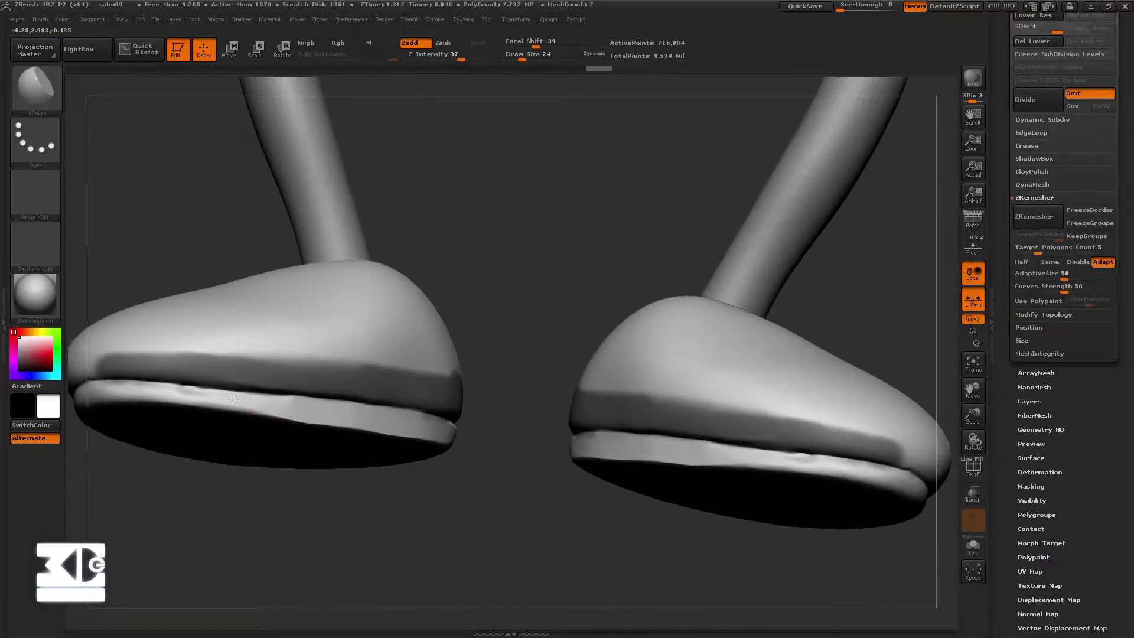
pyautogui.moveTo(203, 480)
pyautogui.keyDown('alt'); pyautogui.mouseDown()
pyautogui.moveTo(447, 429)
pyautogui.moveTo(217, 465)
pyautogui.moveTo(147, 422)
pyautogui.mouseUp(); pyautogui.keyUp('alt')
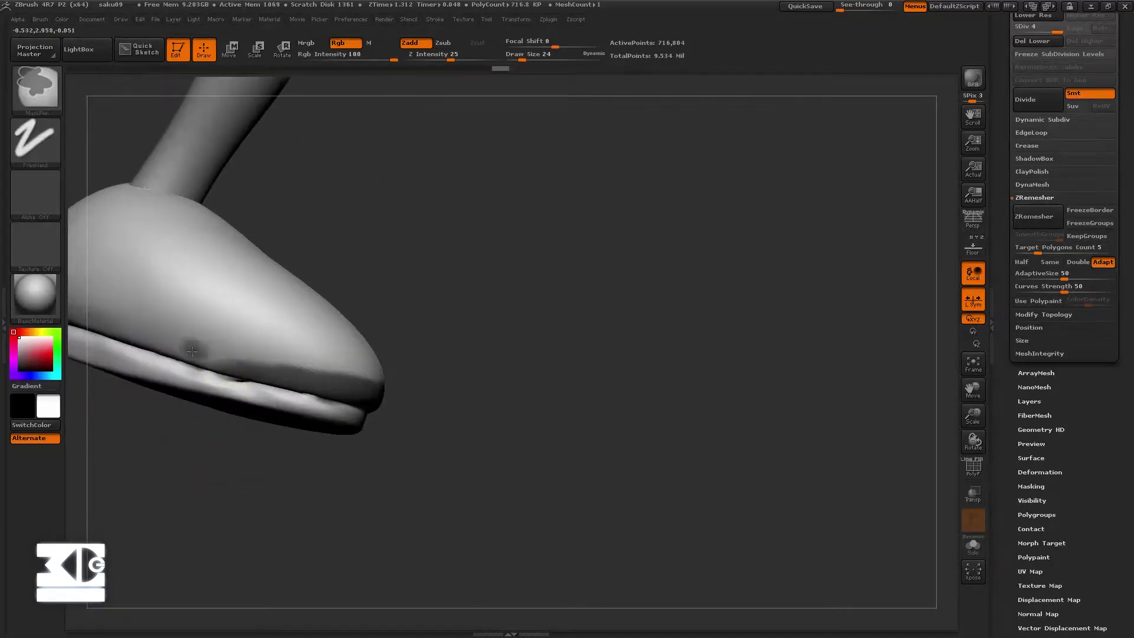
# - Paint a mask across the shoe upper and along the sole
pyautogui.keyDown('ctrl'); pyautogui.moveTo(177, 355); pyautogui.dragTo(296, 366); pyautogui.keyUp('ctrl')
pyautogui.moveTo(172, 468)
pyautogui.mouseDown()
pyautogui.moveTo(336, 537)
pyautogui.moveTo(437, 449)
pyautogui.mouseUp()
pyautogui.keyDown('ctrl'); pyautogui.moveTo(437, 449); pyautogui.dragTo(295, 416); pyautogui.keyUp('ctrl')
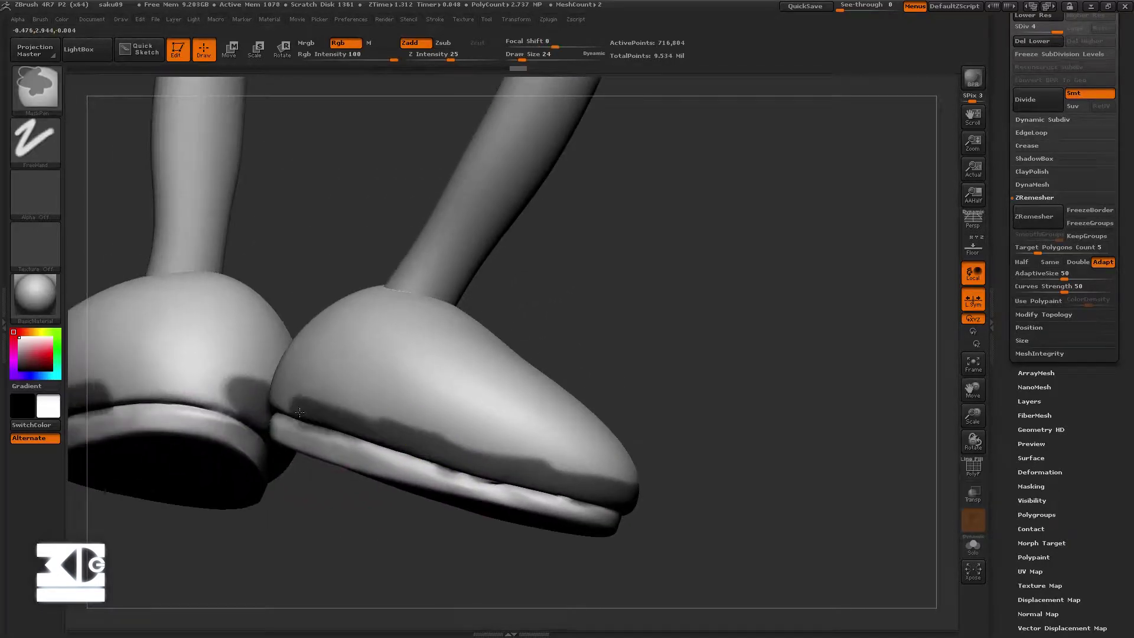
pyautogui.moveTo(330, 567); pyautogui.dragTo(366, 541)
pyautogui.keyDown('ctrl'); pyautogui.moveTo(201, 402); pyautogui.dragTo(258, 401); pyautogui.keyUp('ctrl')
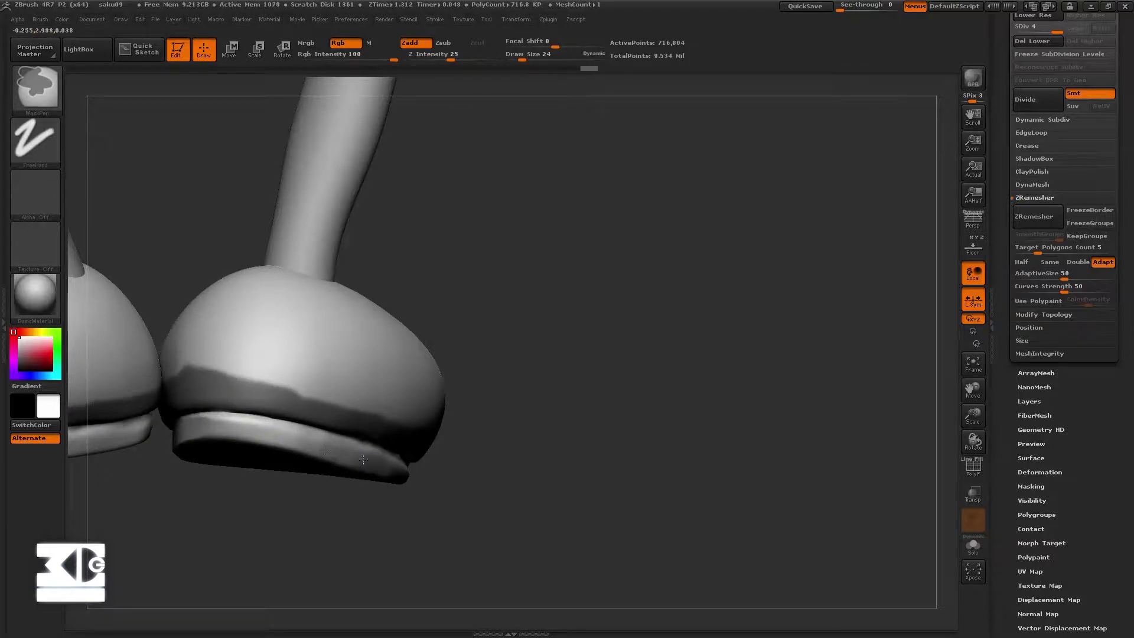
# - Rotate to a front-side view and mask along the shoe's sole edge
pyautogui.moveTo(363, 459); pyautogui.dragTo(374, 486)
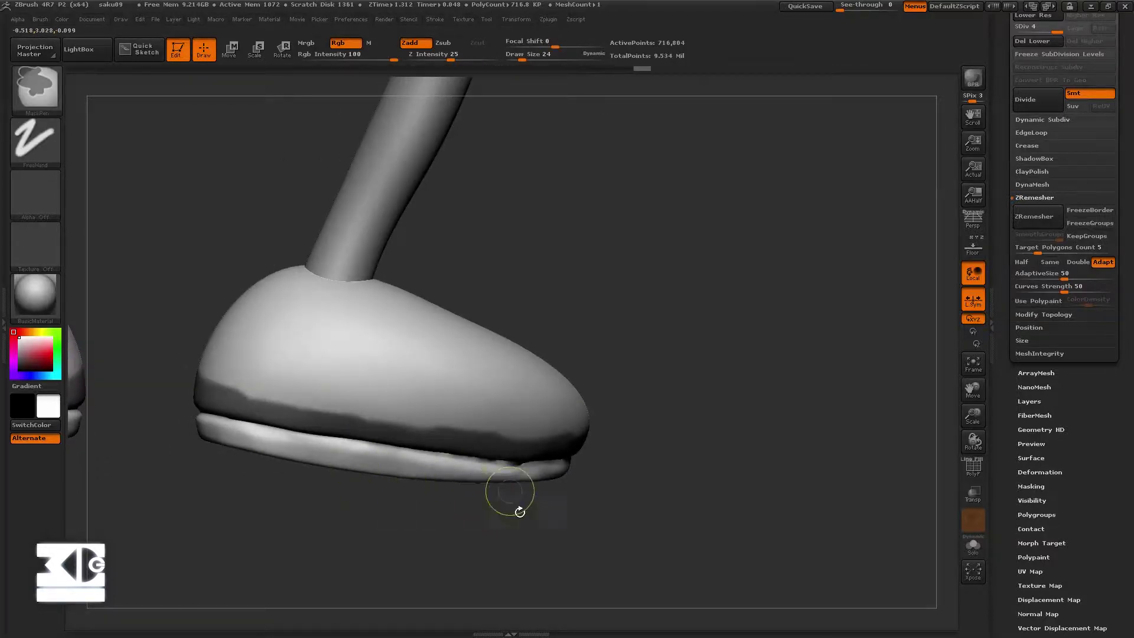
pyautogui.moveTo(519, 508); pyautogui.dragTo(466, 437)
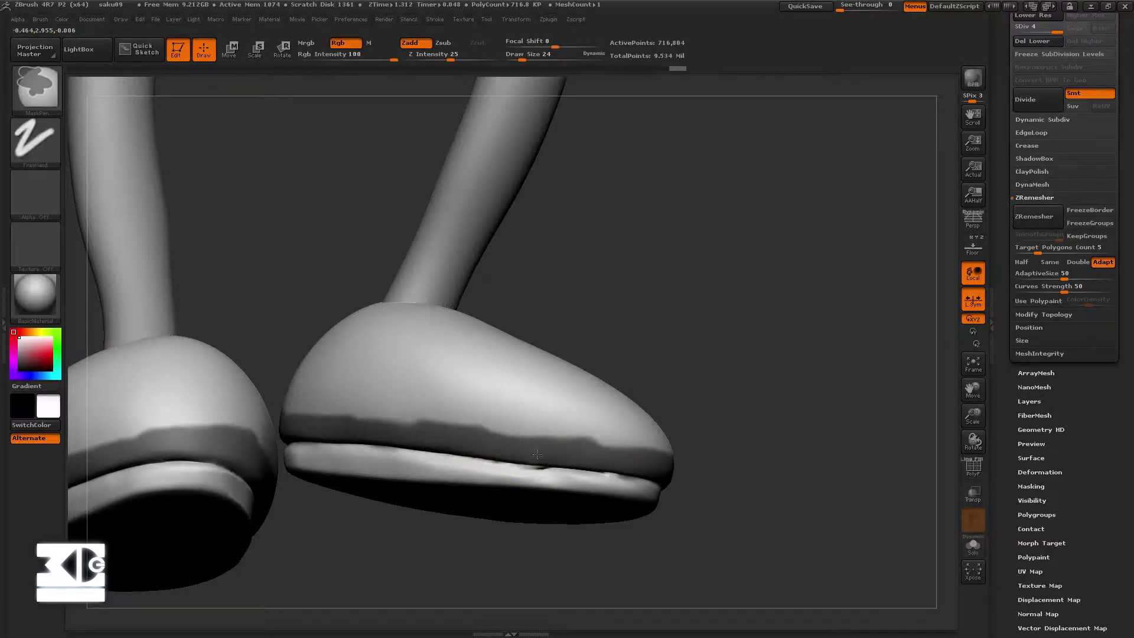
pyautogui.moveTo(536, 454); pyautogui.dragTo(607, 483)
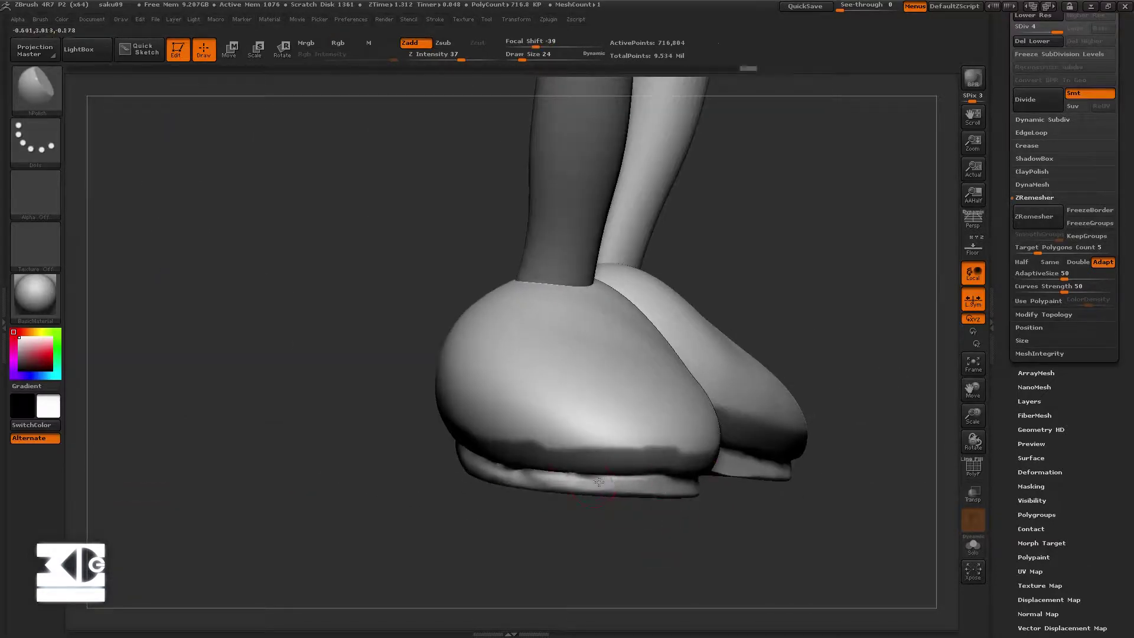
pyautogui.press('ctrl')
pyautogui.keyDown('ctrl'); pyautogui.moveTo(568, 487); pyautogui.dragTo(584, 469); pyautogui.keyUp('ctrl')
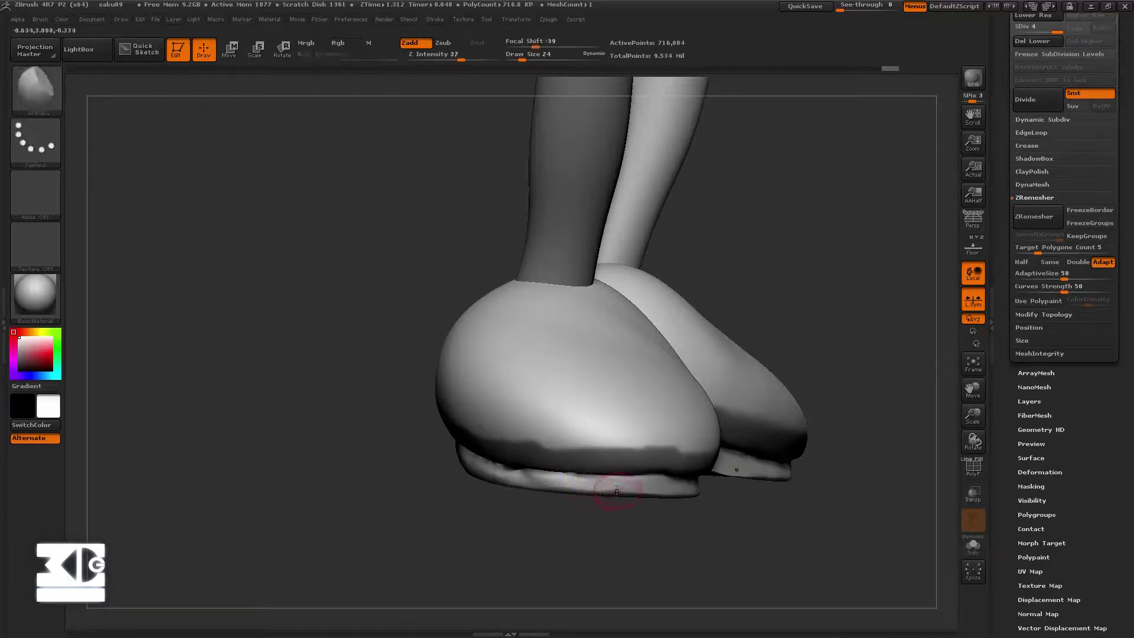
pyautogui.moveTo(595, 489); pyautogui.dragTo(584, 487)
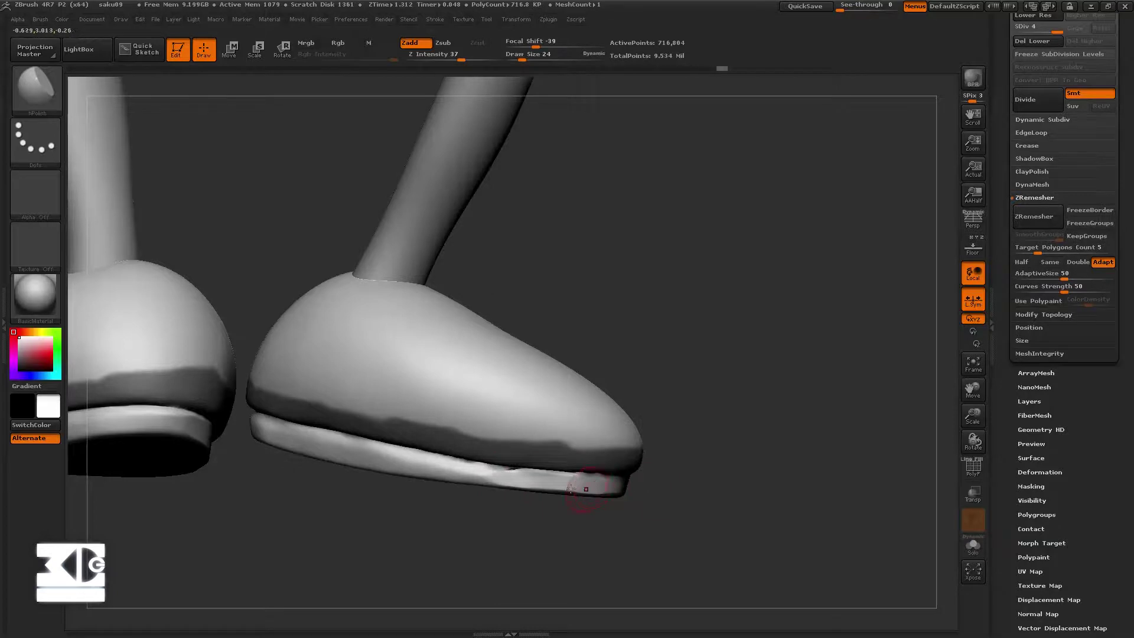
pyautogui.moveTo(520, 475)
pyautogui.mouseDown()
pyautogui.moveTo(582, 519)
pyautogui.moveTo(455, 504)
pyautogui.moveTo(405, 479)
pyautogui.mouseUp()
# - Smooth the shoe sole edges, then orbit to check the undersides and tops
pyautogui.press('shift')
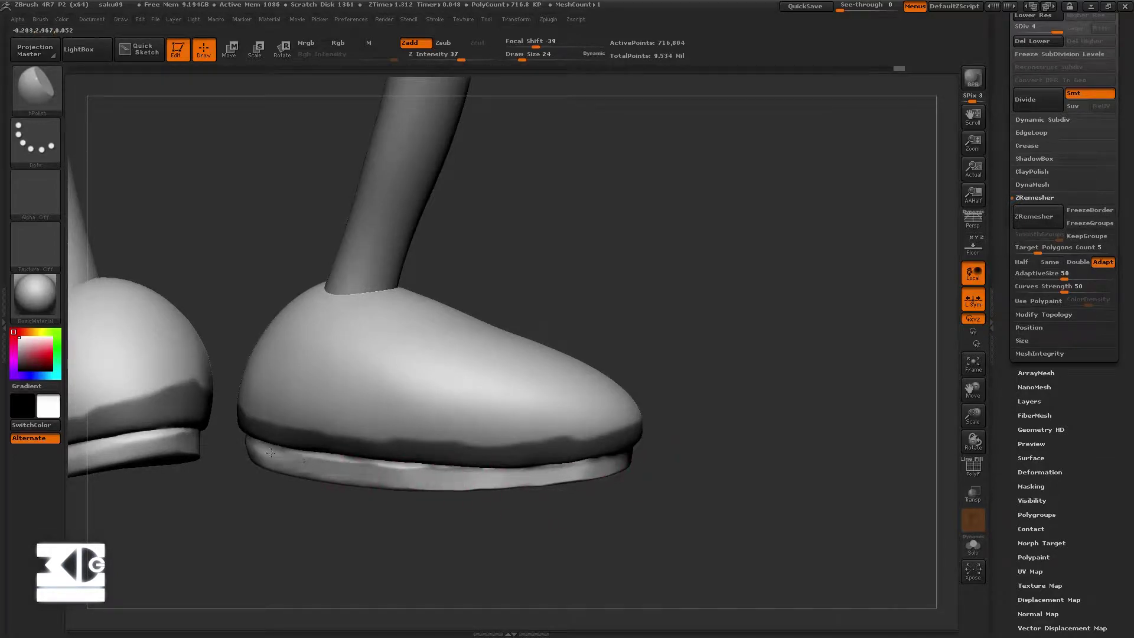
pyautogui.moveTo(270, 452)
pyautogui.mouseDown()
pyautogui.moveTo(278, 527)
pyautogui.moveTo(418, 539)
pyautogui.moveTo(529, 464)
pyautogui.mouseUp()
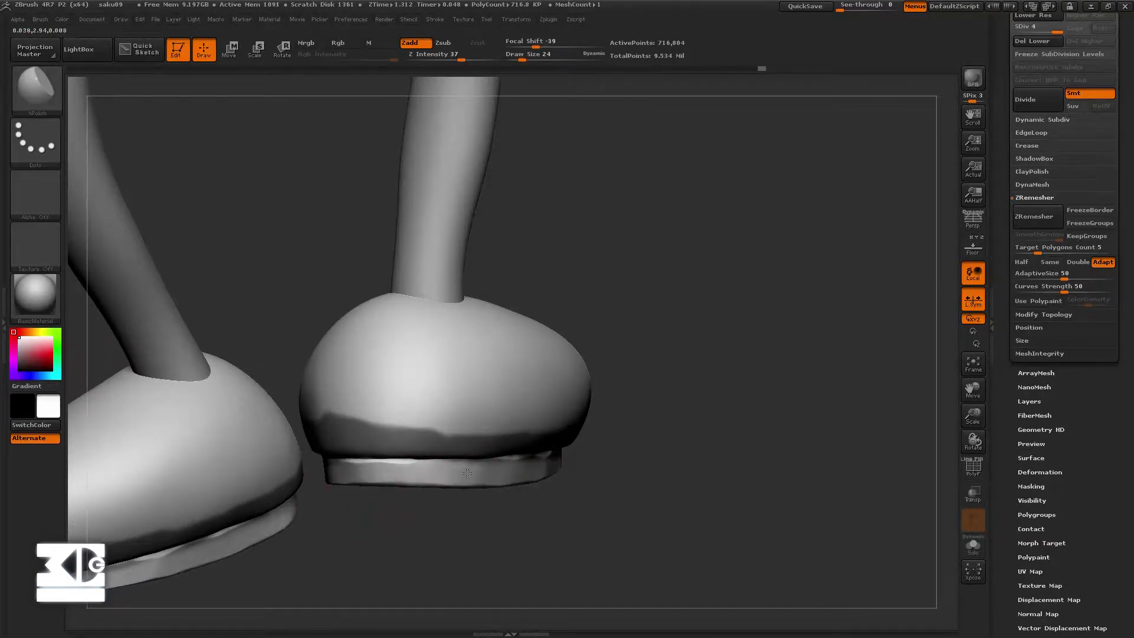
pyautogui.moveTo(467, 473)
pyautogui.mouseDown()
pyautogui.moveTo(614, 527)
pyautogui.moveTo(604, 520)
pyautogui.mouseUp()
pyautogui.keyDown('shift'); pyautogui.moveTo(543, 557); pyautogui.dragTo(634, 538); pyautogui.keyUp('shift')
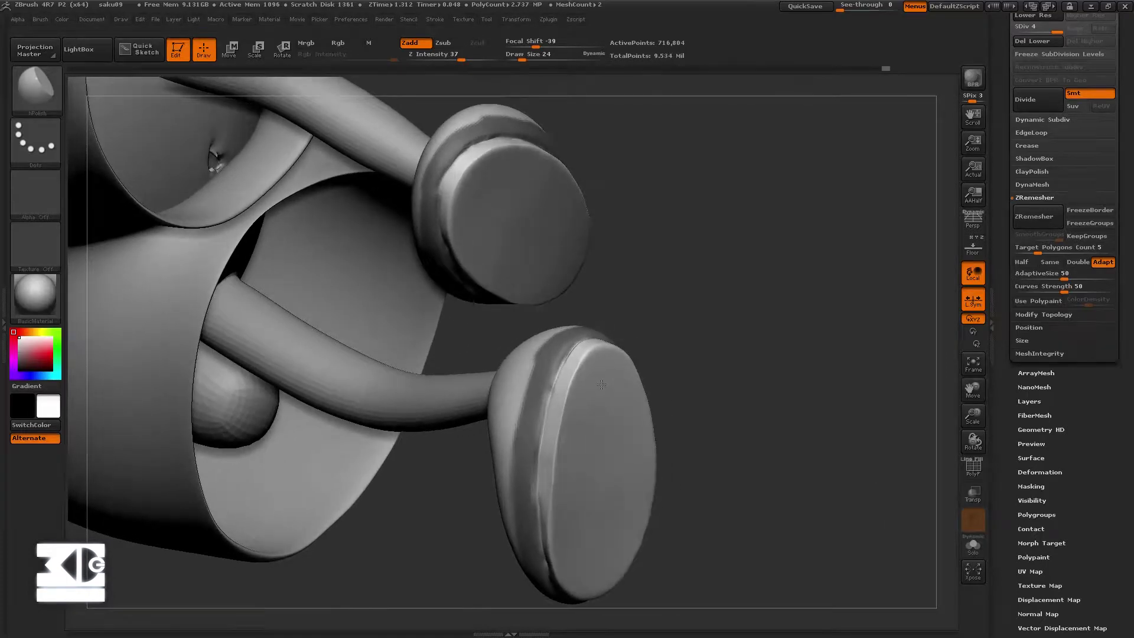
pyautogui.moveTo(601, 384); pyautogui.dragTo(710, 294)
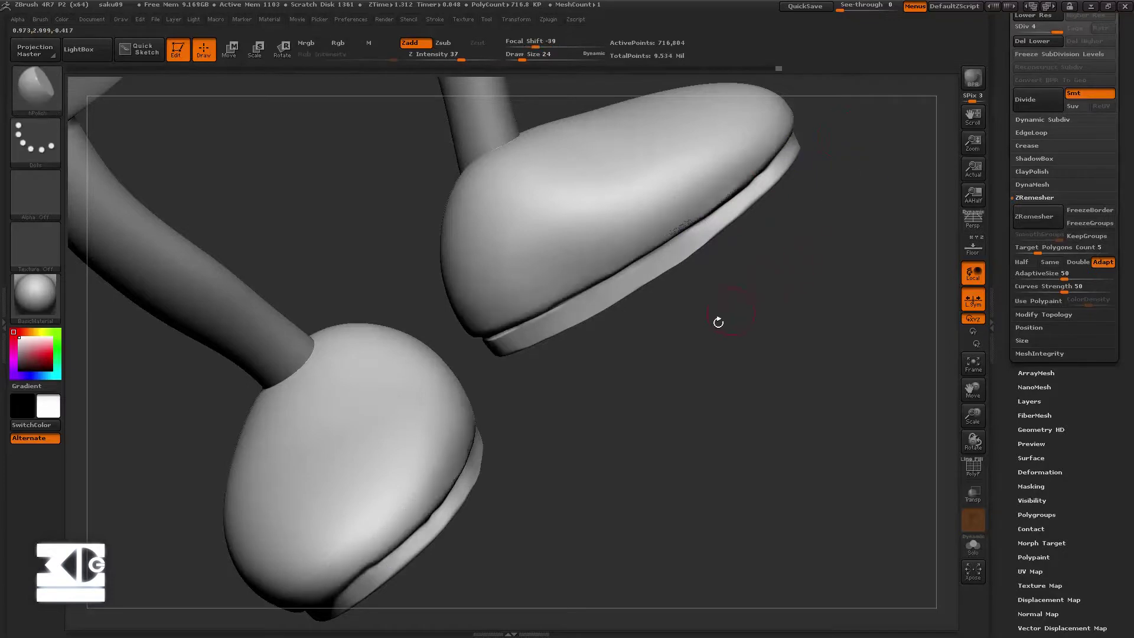
pyautogui.moveTo(719, 321); pyautogui.dragTo(792, 306)
pyautogui.moveTo(617, 385); pyautogui.dragTo(495, 332)
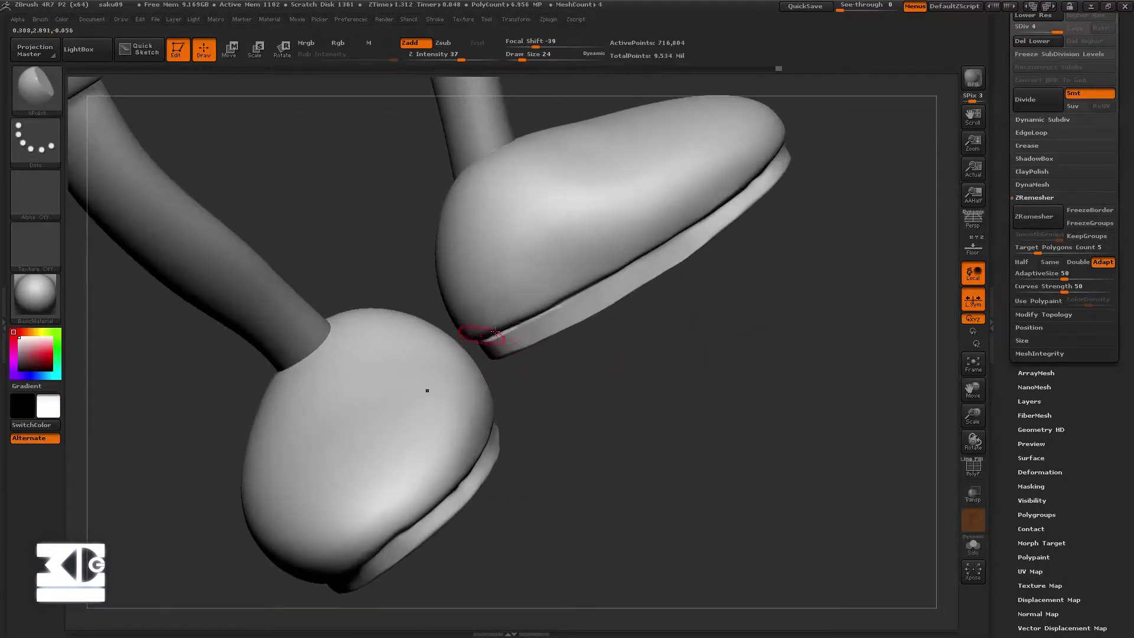
pyautogui.moveTo(727, 267)
pyautogui.mouseDown()
pyautogui.moveTo(702, 148)
pyautogui.moveTo(779, 149)
pyautogui.moveTo(902, 281)
pyautogui.mouseUp()
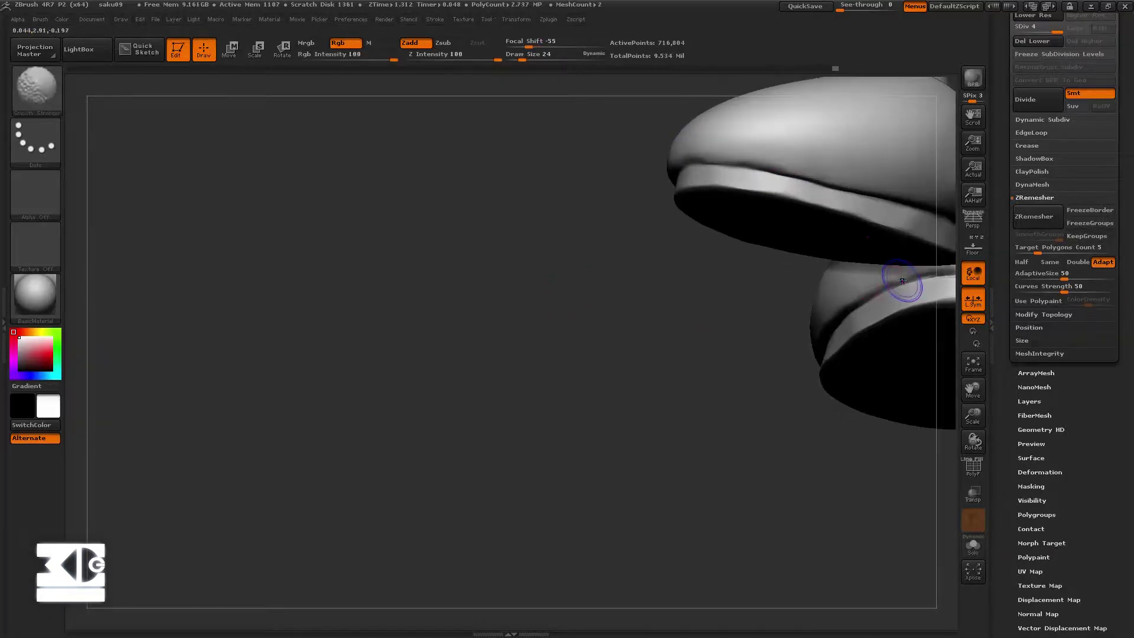
# - Switch to the Standard brush and zoom in on one shoe from below
pyautogui.press('b')
pyautogui.press('h')
pyautogui.press('p')
pyautogui.moveTo(671, 392); pyautogui.dragTo(473, 384)
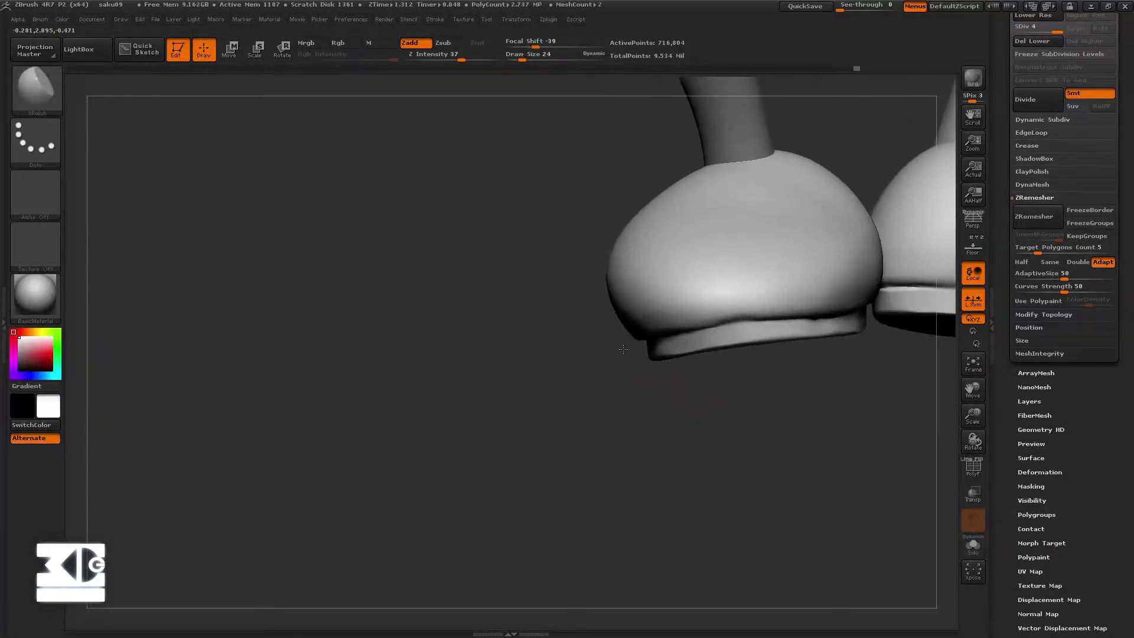
pyautogui.press('b')
pyautogui.press('s')
pyautogui.press('t')
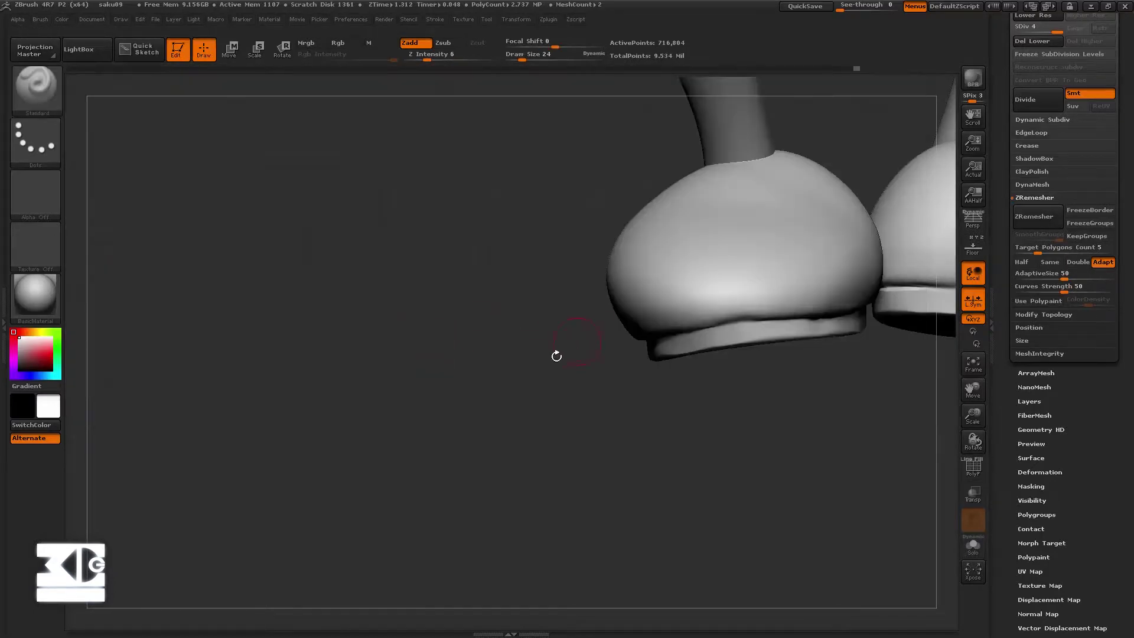
pyautogui.moveTo(611, 396)
pyautogui.mouseDown()
pyautogui.moveTo(748, 392)
pyautogui.moveTo(697, 398)
pyautogui.moveTo(742, 283)
pyautogui.moveTo(694, 310)
pyautogui.mouseUp()
pyautogui.moveTo(591, 390)
pyautogui.mouseDown()
pyautogui.moveTo(608, 417)
pyautogui.moveTo(424, 335)
pyautogui.moveTo(560, 319)
pyautogui.moveTo(430, 342)
pyautogui.mouseUp()
# - Select Dam_Standard, smooth the sole rims, and frame the whole character
pyautogui.press('b')
pyautogui.press('d')
pyautogui.press('s')
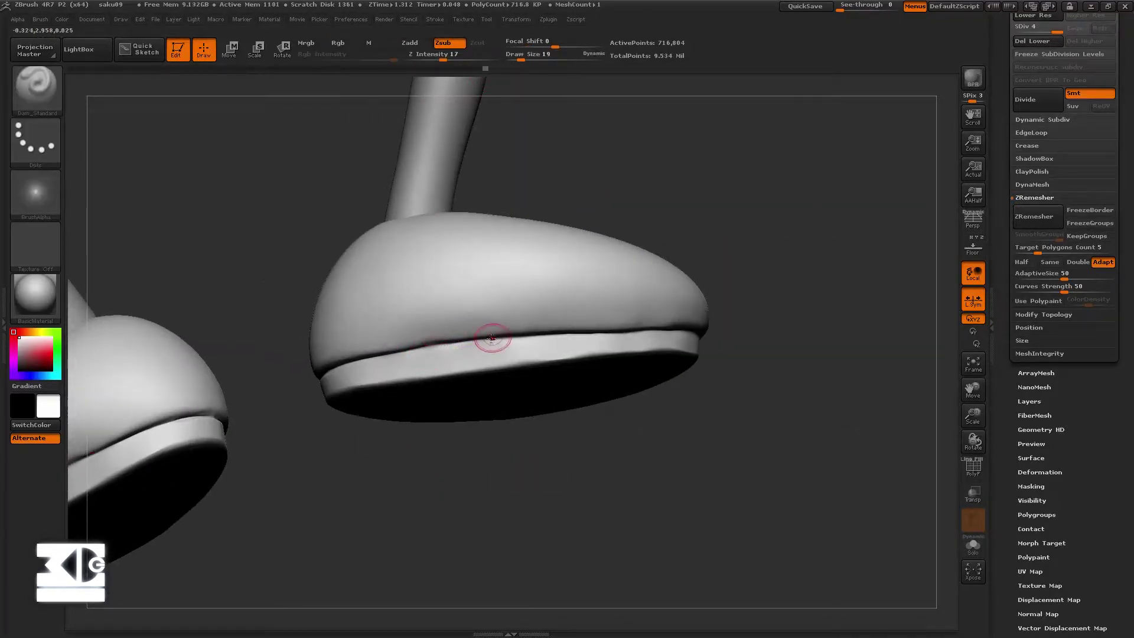
pyautogui.moveTo(491, 339)
pyautogui.mouseDown()
pyautogui.moveTo(412, 331)
pyautogui.moveTo(281, 368)
pyautogui.moveTo(299, 362)
pyautogui.mouseUp()
pyautogui.press('shift')
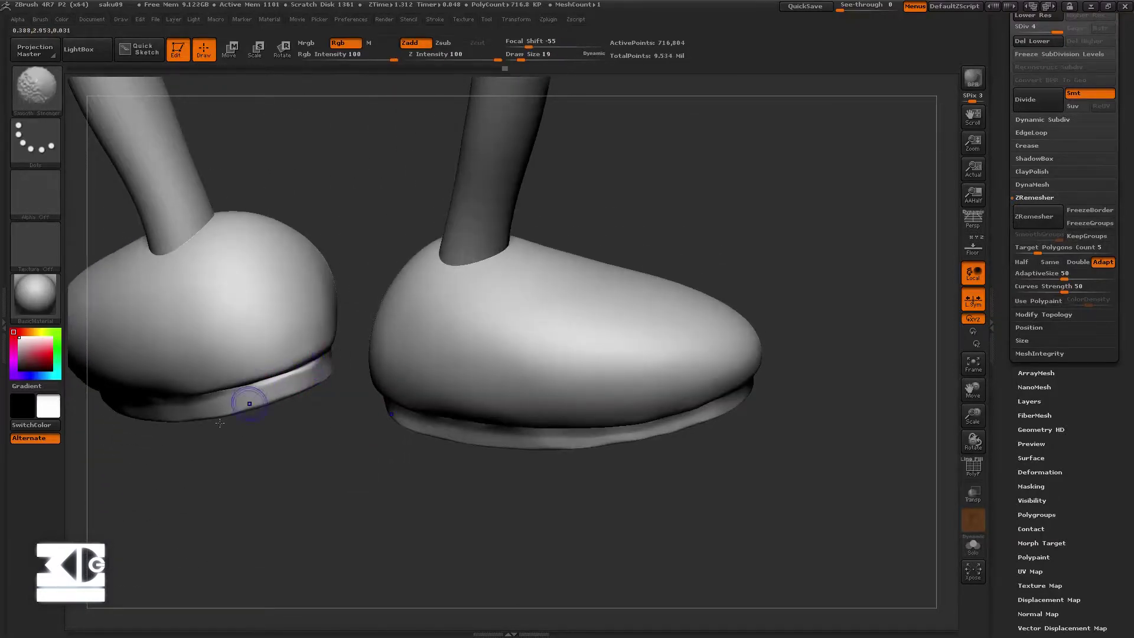
pyautogui.moveTo(220, 423)
pyautogui.mouseDown()
pyautogui.moveTo(213, 513)
pyautogui.moveTo(218, 484)
pyautogui.mouseUp()
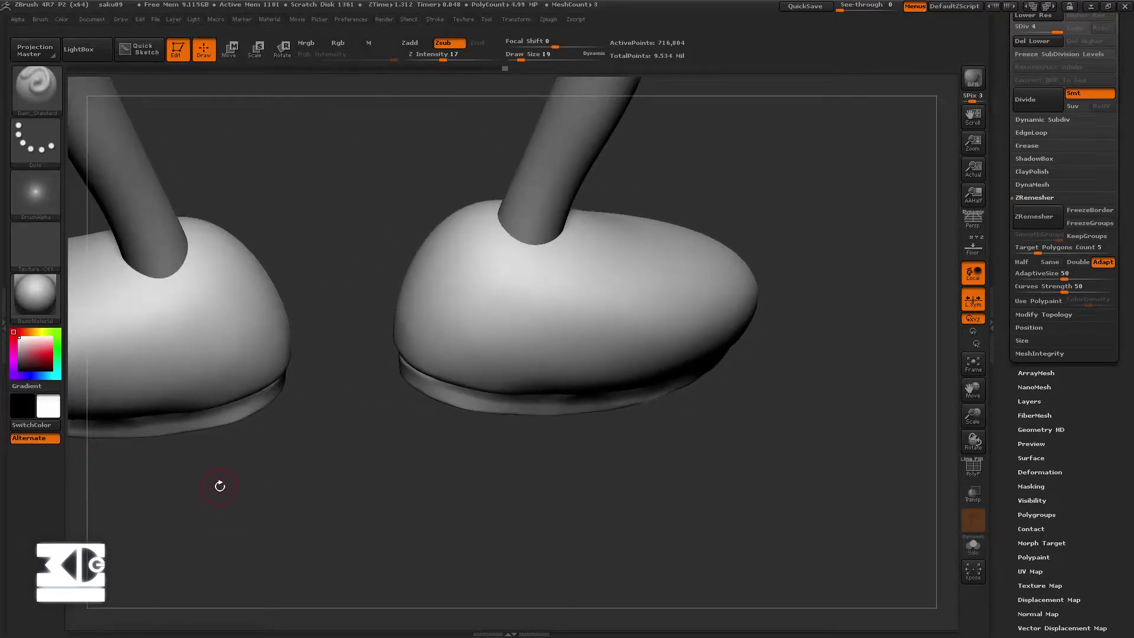
pyautogui.moveTo(258, 526)
pyautogui.mouseDown()
pyautogui.moveTo(316, 516)
pyautogui.moveTo(234, 538)
pyautogui.moveTo(894, 262)
pyautogui.mouseUp()
pyautogui.press('f')
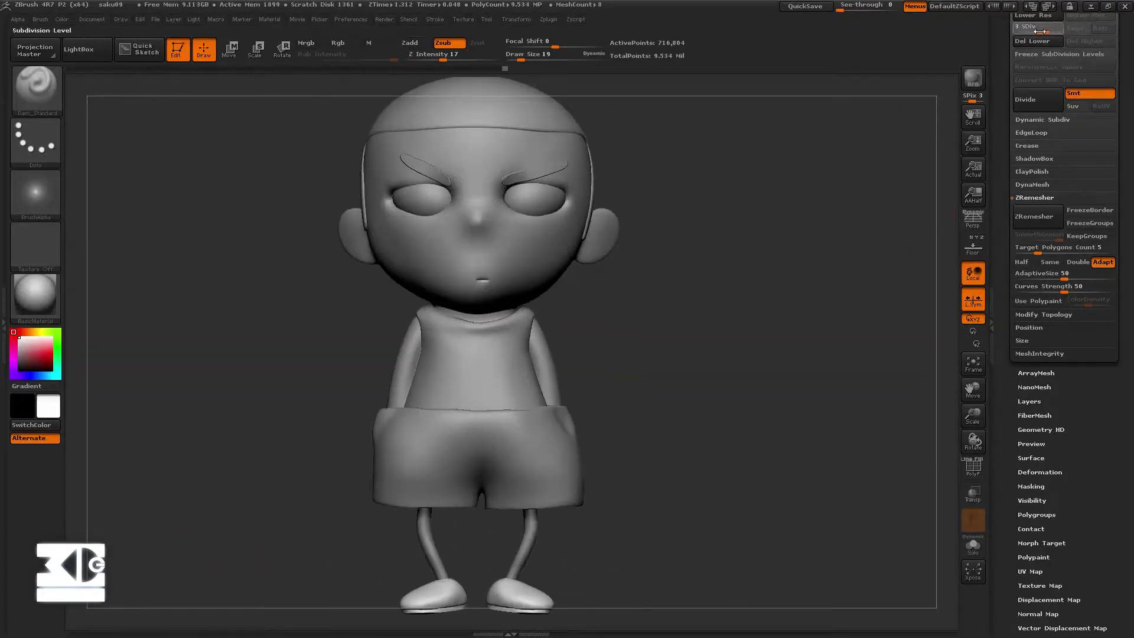
# - Drop the model to SDiv 1 and adjust the shoes with the Move brush
pyautogui.moveTo(1039, 31)
pyautogui.mouseDown()
pyautogui.moveTo(1017, 30)
pyautogui.moveTo(1057, 31)
pyautogui.mouseUp()
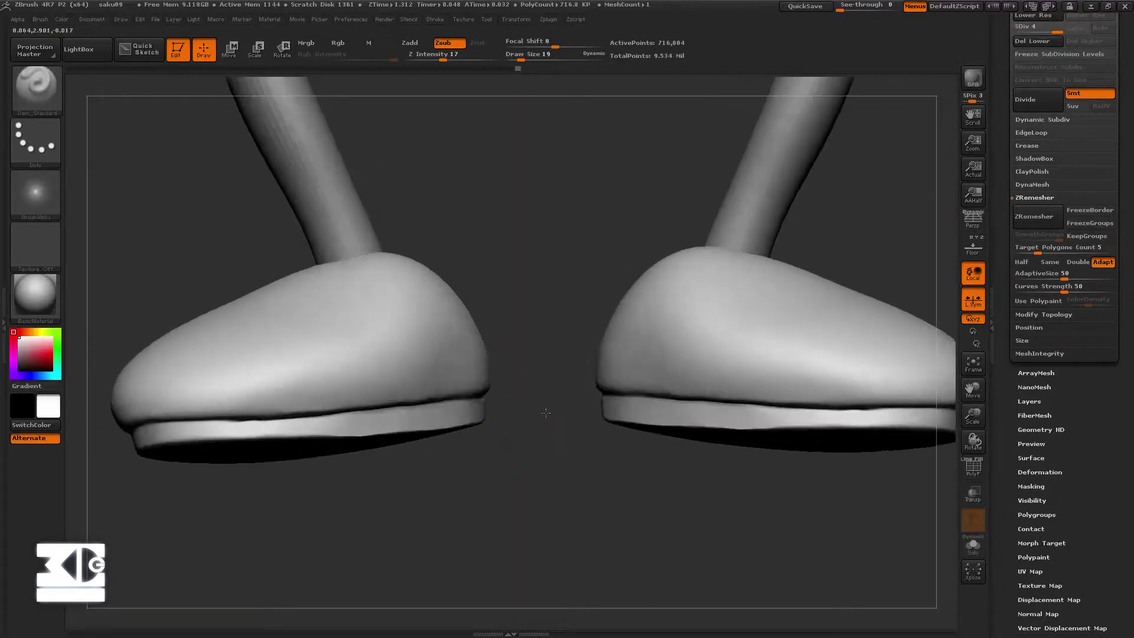
pyautogui.moveTo(545, 413); pyautogui.dragTo(379, 442)
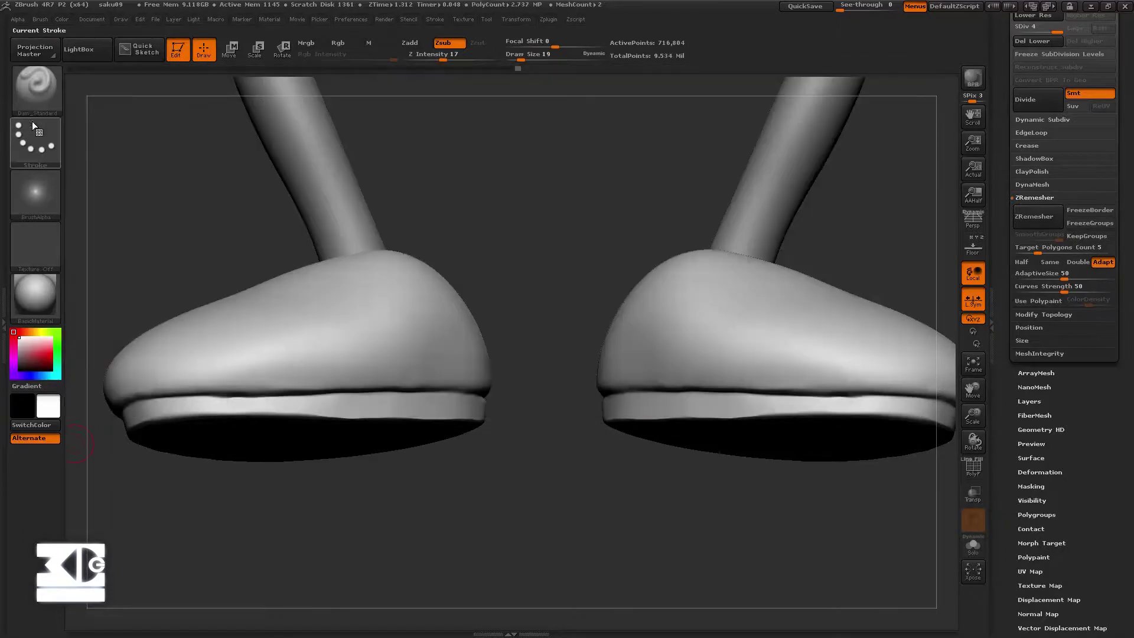
pyautogui.press('b')
pyautogui.press('m')
pyautogui.press('v')
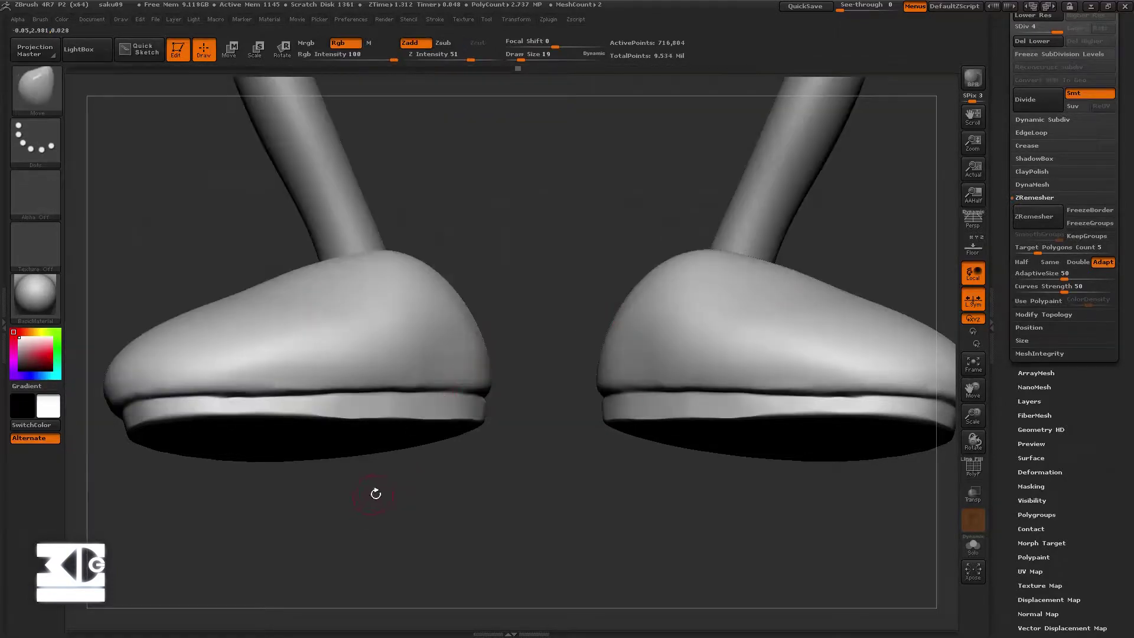
pyautogui.moveTo(376, 494)
pyautogui.mouseDown()
pyautogui.moveTo(339, 434)
pyautogui.moveTo(372, 459)
pyautogui.moveTo(400, 458)
pyautogui.moveTo(367, 425)
pyautogui.moveTo(370, 450)
pyautogui.mouseUp()
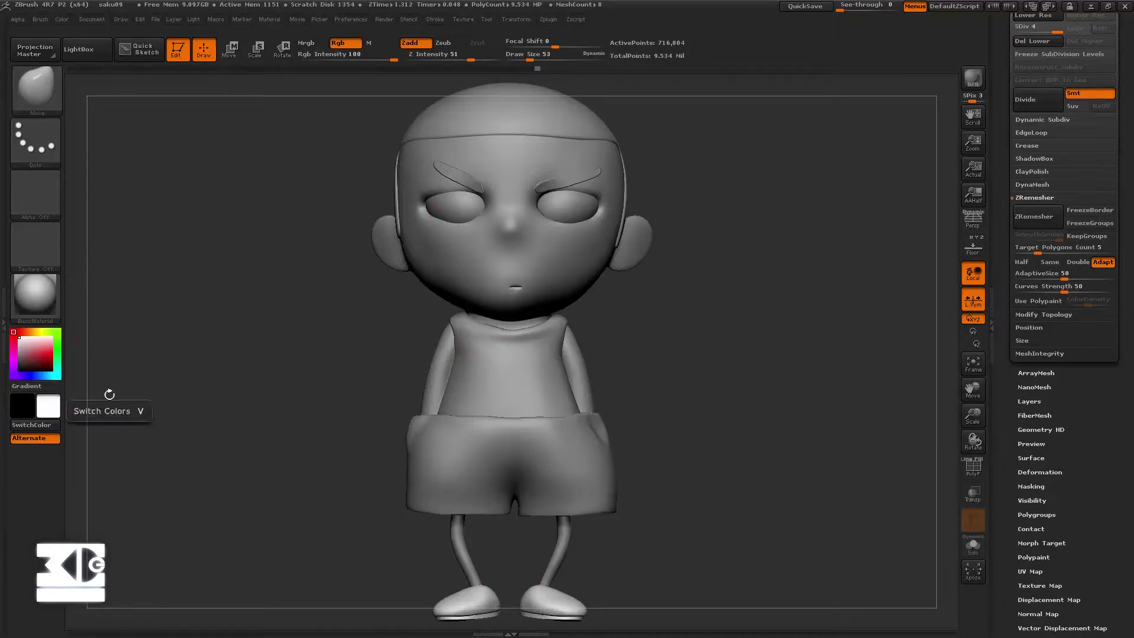
# - Save the project as saku10
pyautogui.click(155, 18)
pyautogui.click(235, 42)
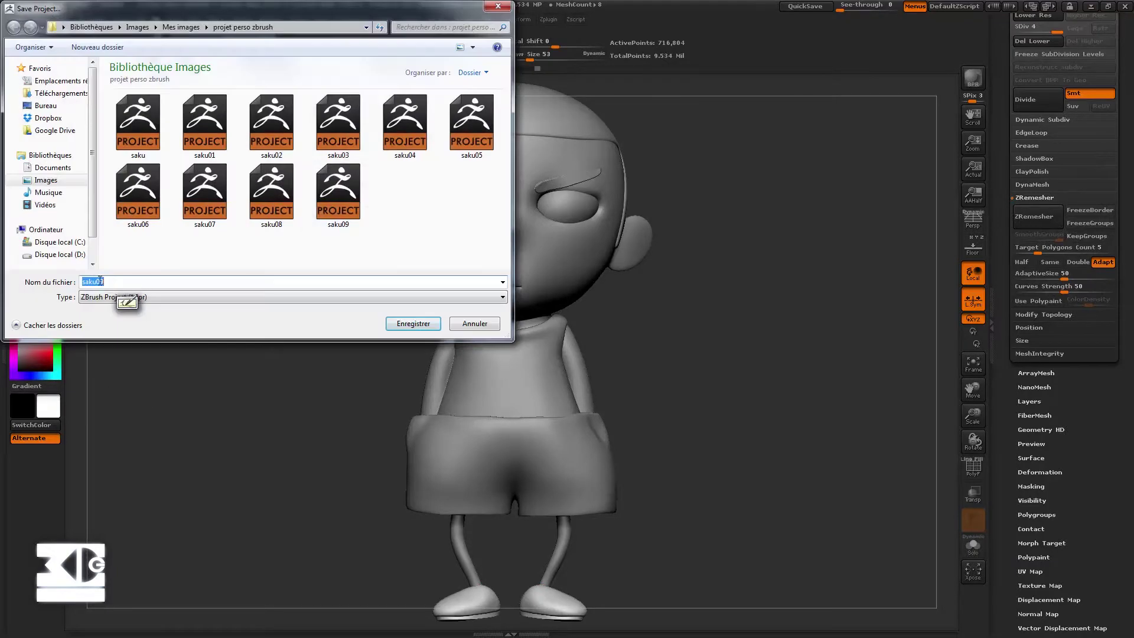
pyautogui.press('Return')
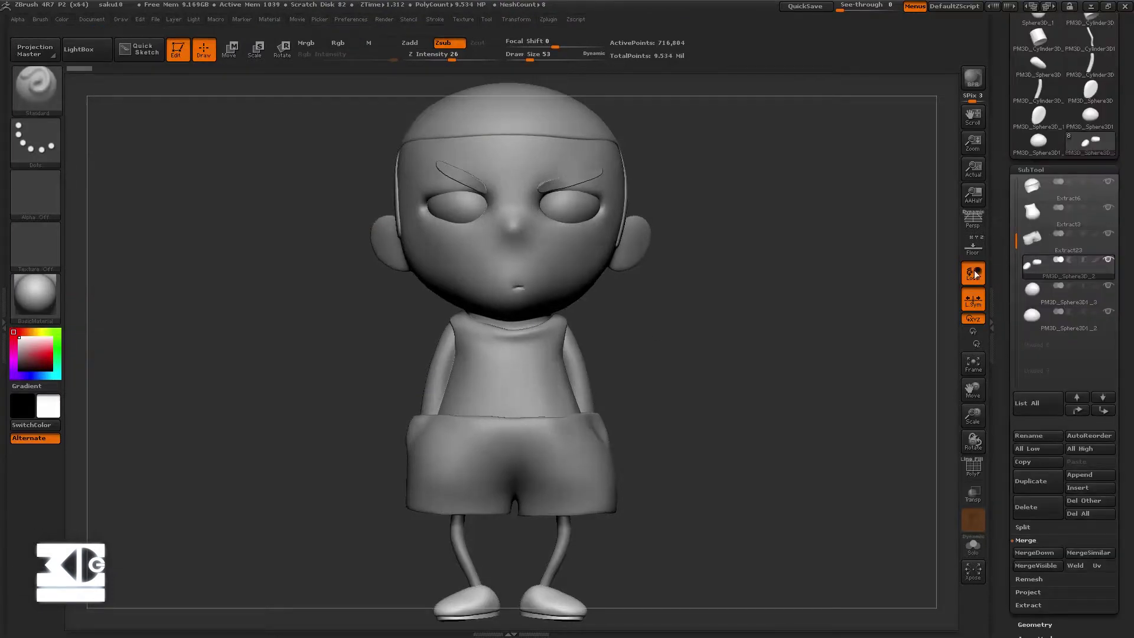
# - Merge the two eye spheres down into a single subtool
pyautogui.click(1063, 290)
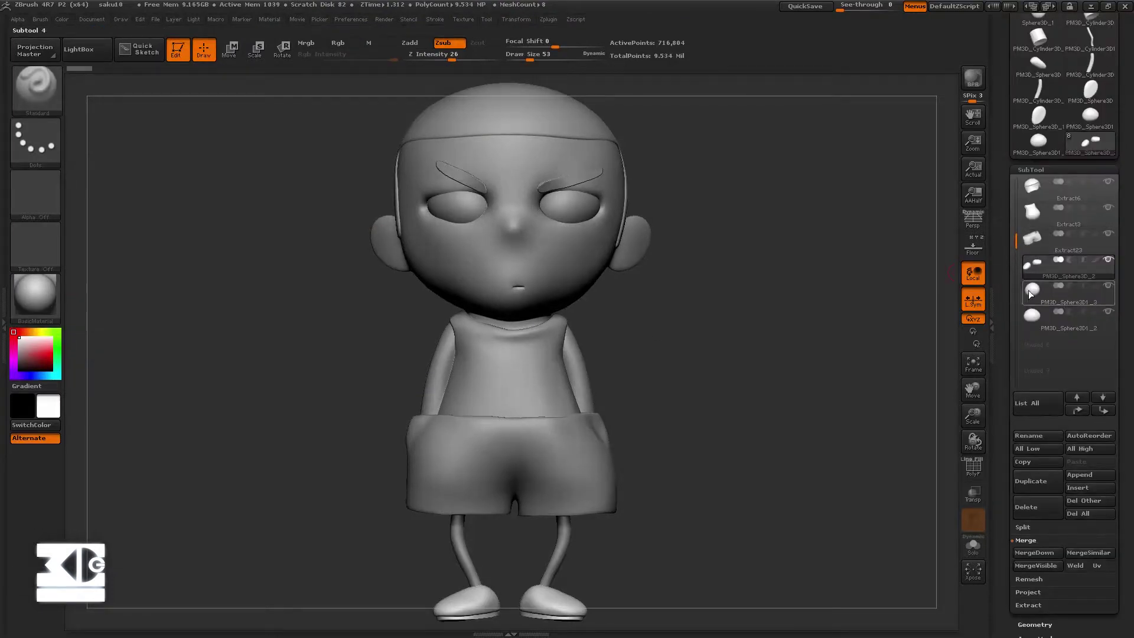
pyautogui.click(1033, 554)
pyautogui.click(910, 575)
pyautogui.moveTo(1012, 254); pyautogui.dragTo(1014, 194)
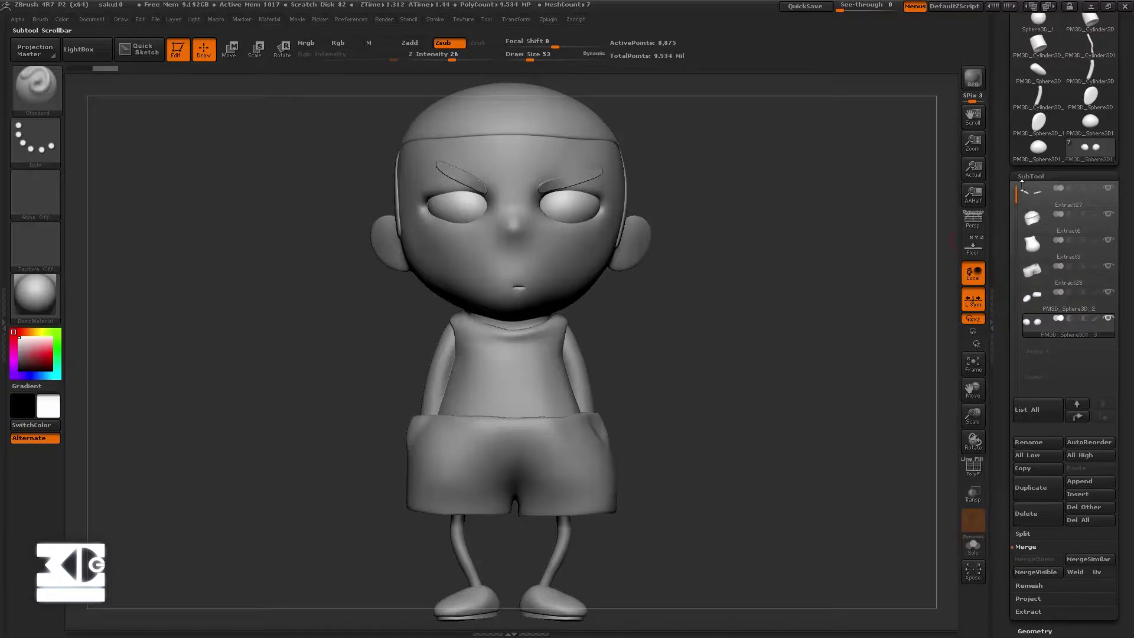
# - Rename the body and eyebrow subtools Body and Sourcils
pyautogui.click(1064, 204)
pyautogui.click(1028, 442)
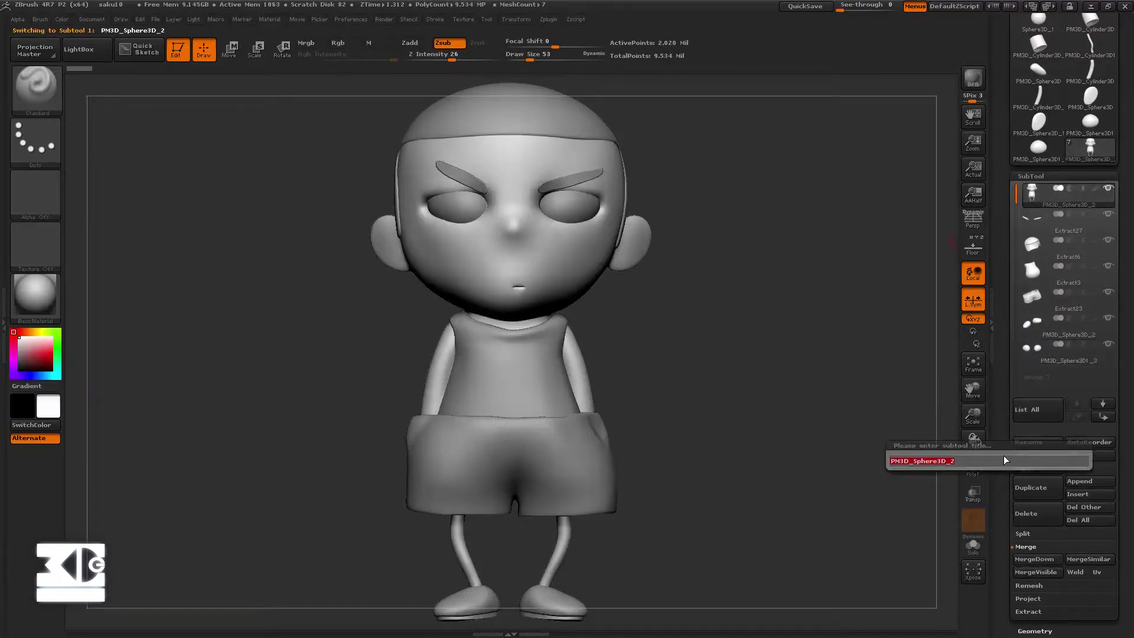
pyautogui.write('b')
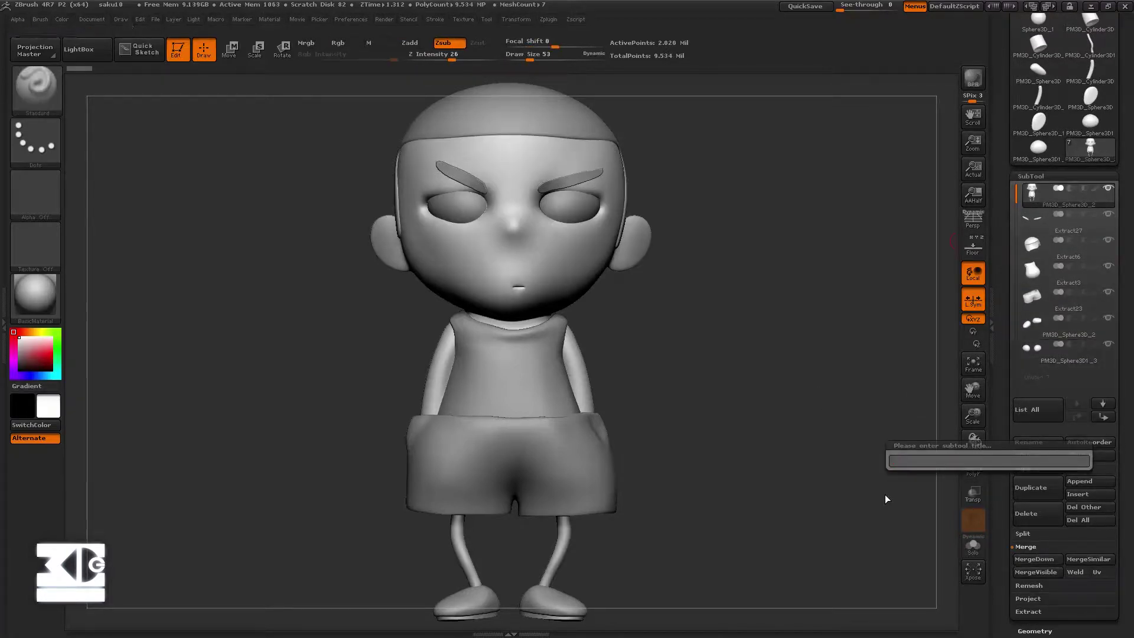
pyautogui.write('body')
pyautogui.press('Return')
pyautogui.press('Down')
pyautogui.click(1028, 442)
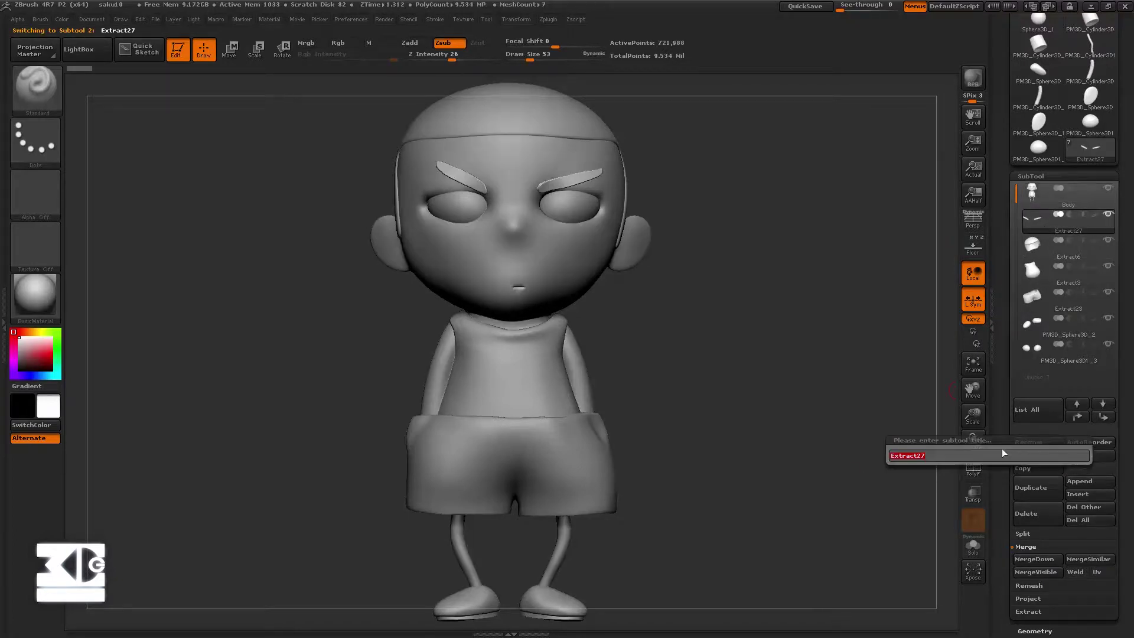
pyautogui.write('sourcil')
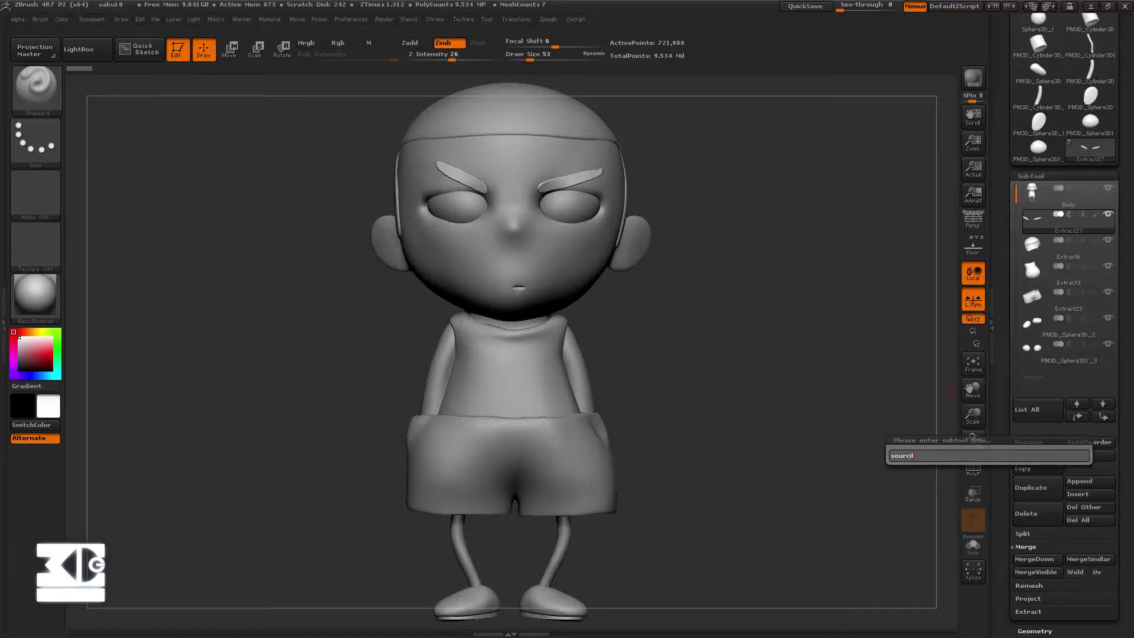
pyautogui.write('s')
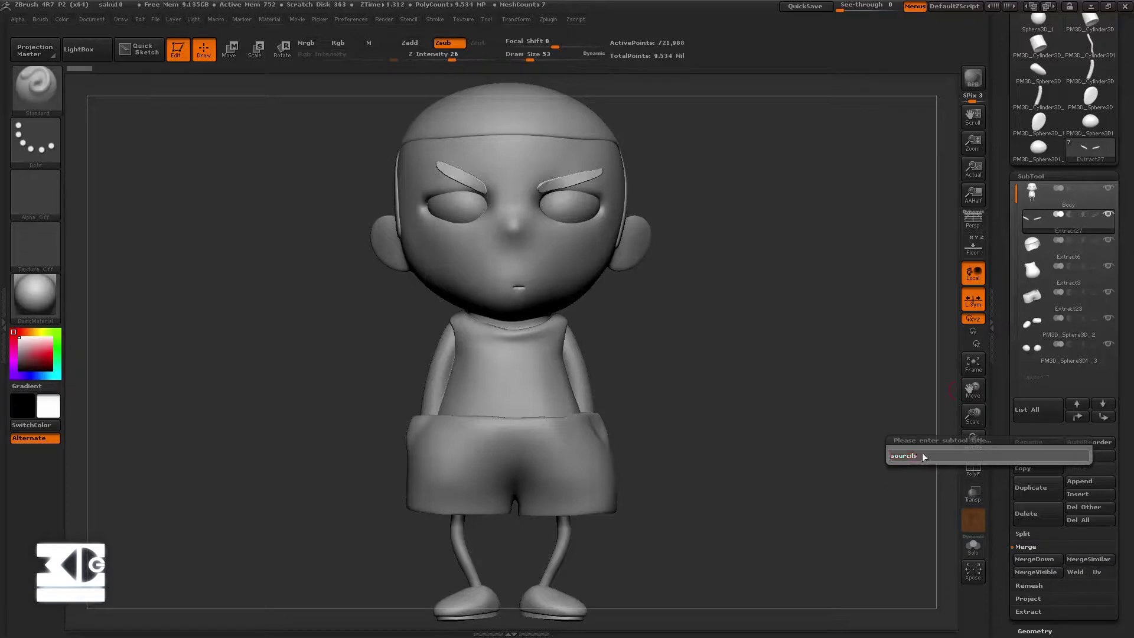
pyautogui.press('Return')
# - Rename the hair and top garment subtools Cheveux and Haut
pyautogui.click(1031, 245)
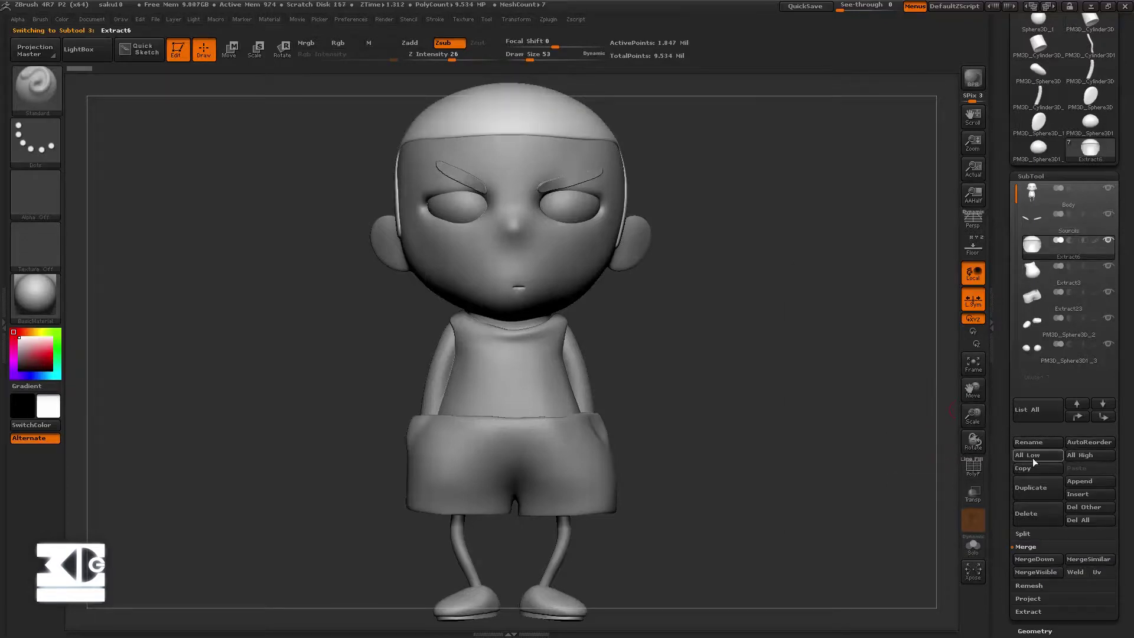
pyautogui.click(1030, 442)
pyautogui.write('Cheveux')
pyautogui.press('Return')
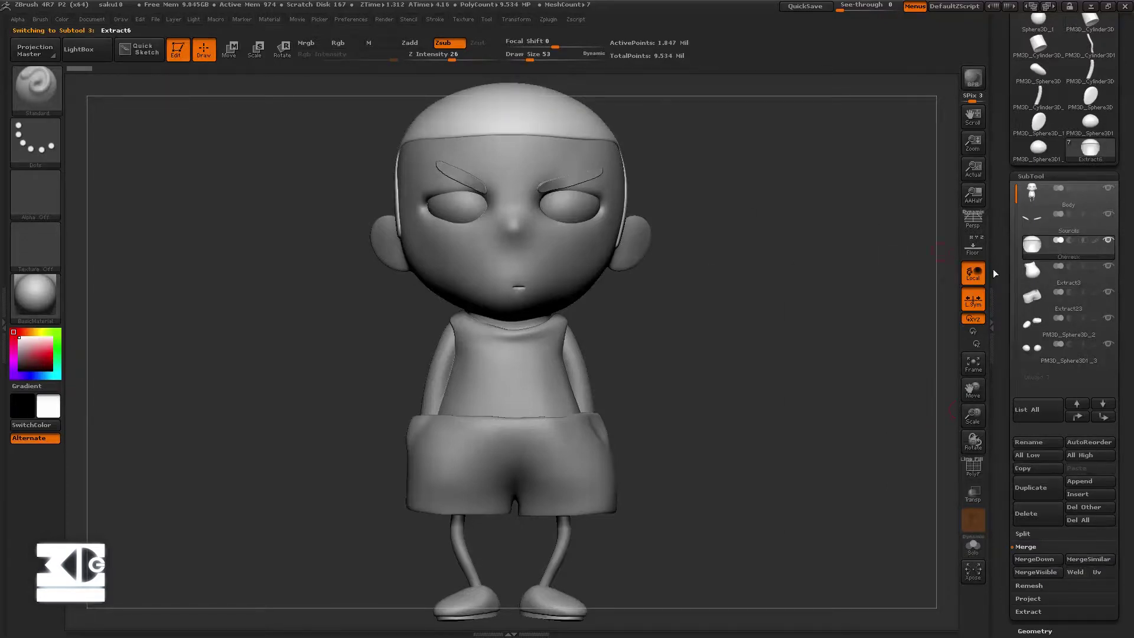
pyautogui.click(1032, 271)
pyautogui.click(1028, 442)
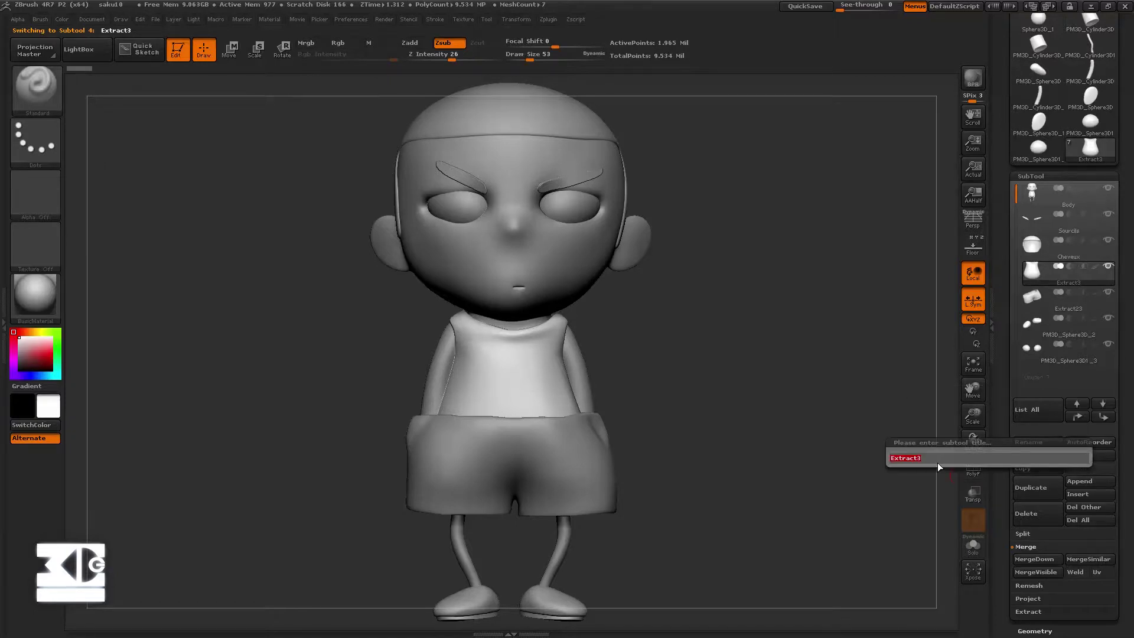
pyautogui.write('Haut')
pyautogui.press('Return')
# - Rename the shorts, shoes and eyes subtools Short, Basket and Yeux
pyautogui.click(1023, 303)
pyautogui.click(1027, 440)
pyautogui.write('sh')
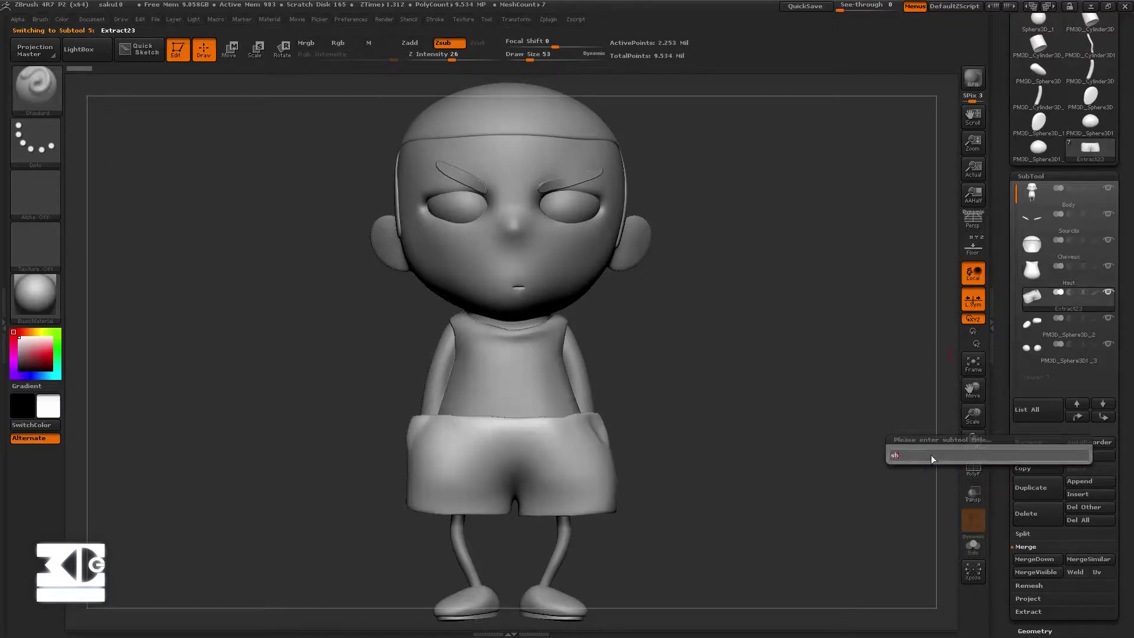
pyautogui.write('ort')
pyautogui.press('Return')
pyautogui.click(1031, 322)
pyautogui.click(1028, 442)
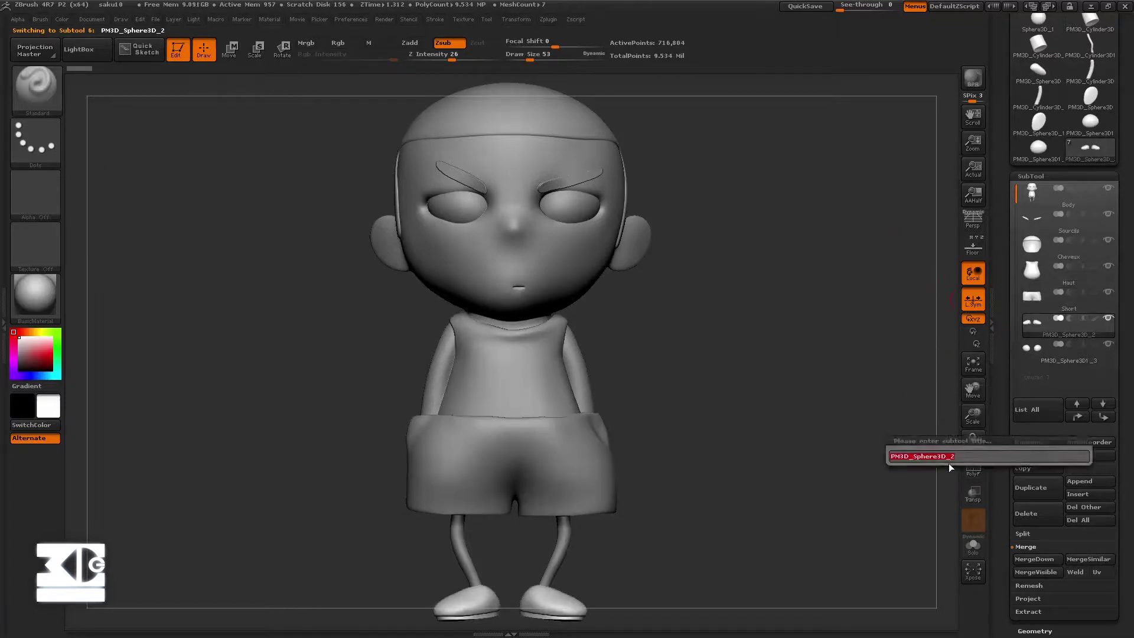
pyautogui.write('Basket')
pyautogui.press('Return')
pyautogui.click(1032, 348)
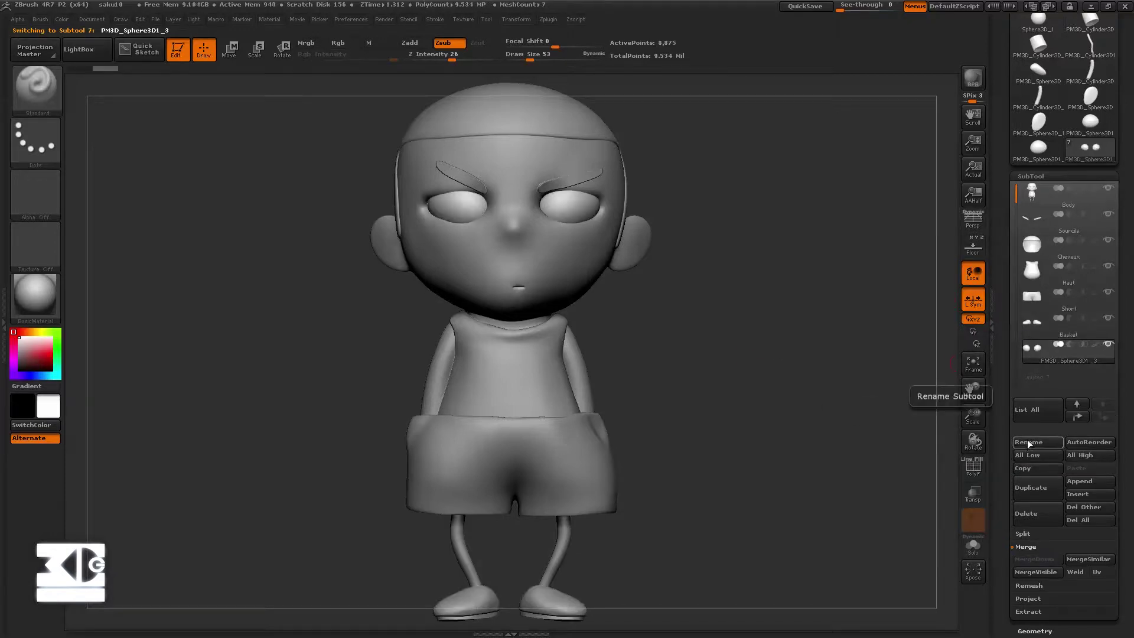
pyautogui.click(1028, 441)
pyautogui.write('Yeux')
pyautogui.press('Return')
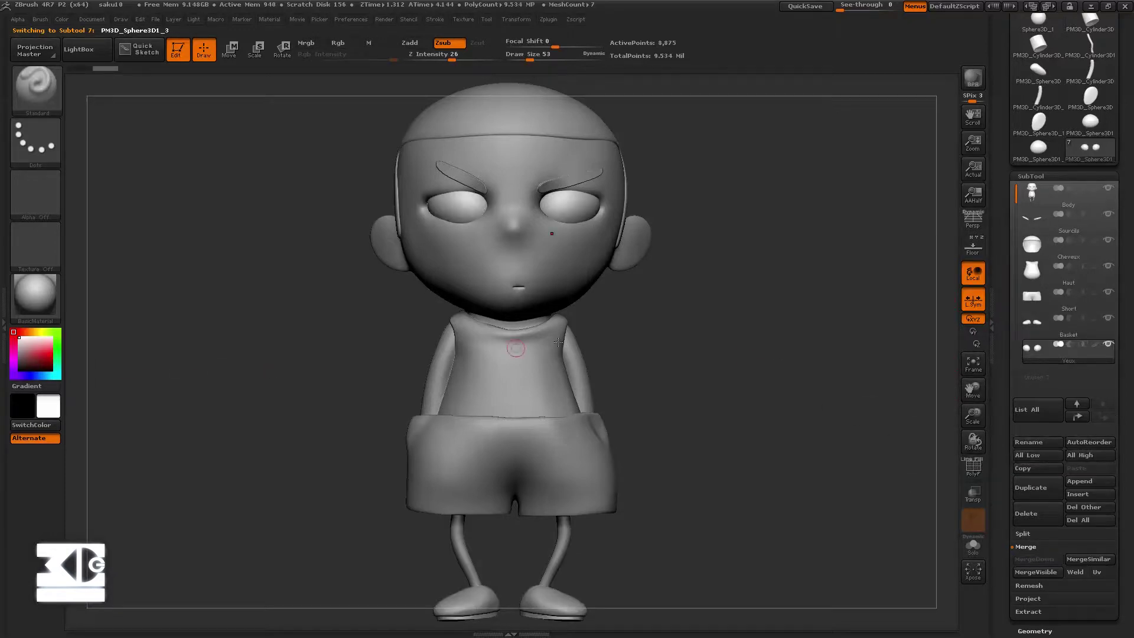
# - Divide the Yeux eye mesh, step down one level, and open the Stroke and Alpha pickers
pyautogui.press('f')
pyautogui.click(1035, 631)
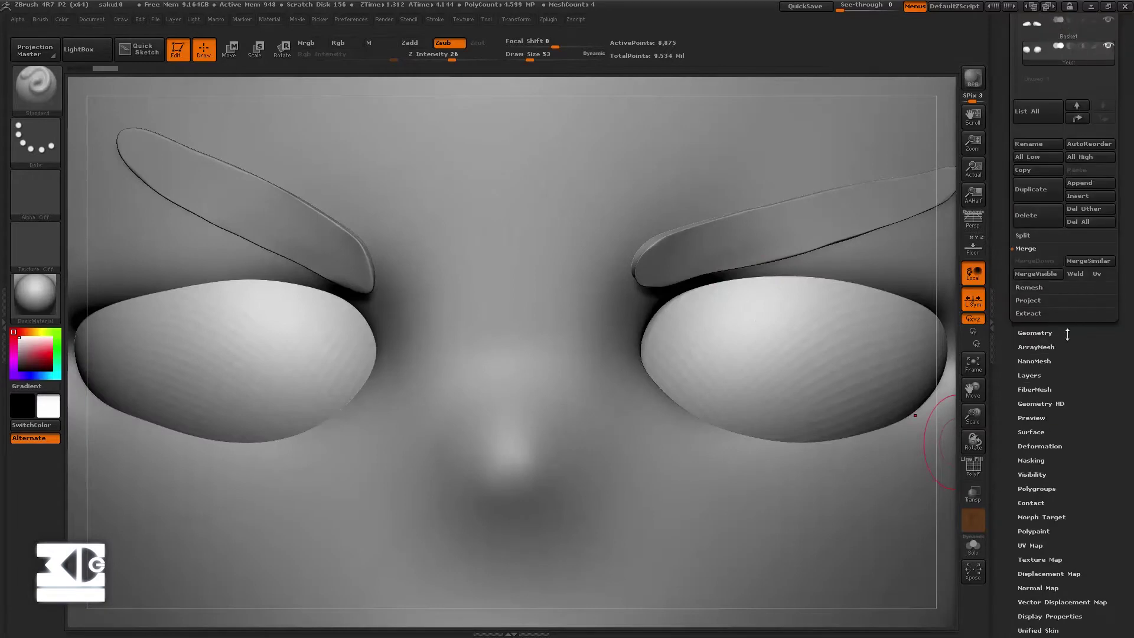
pyautogui.click(1031, 117)
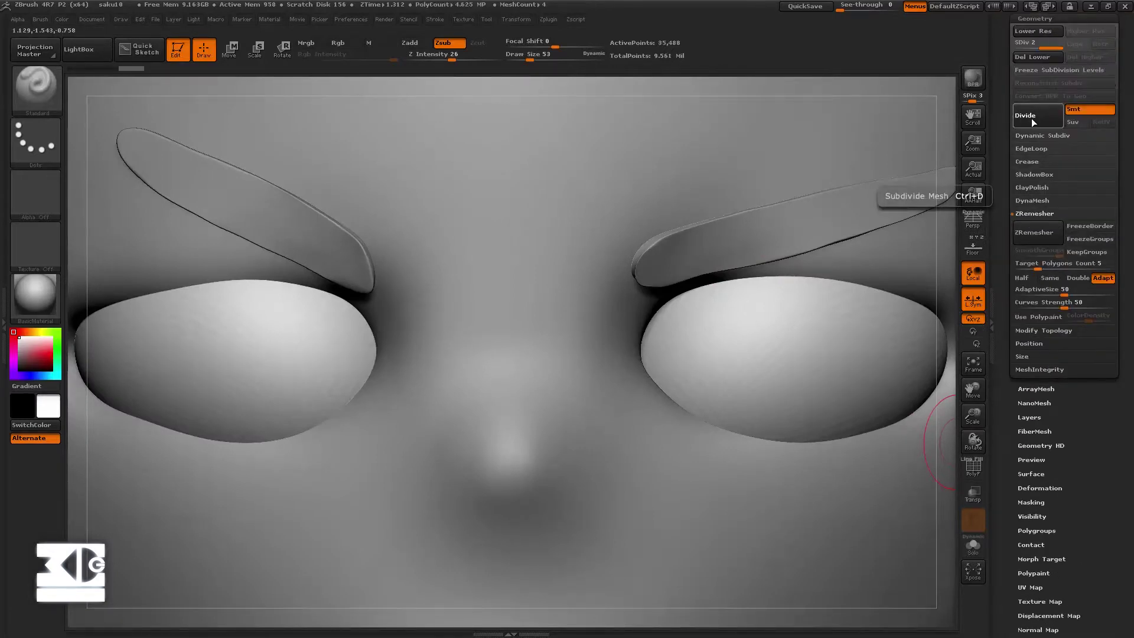
pyautogui.hotkey('shift', 'd')
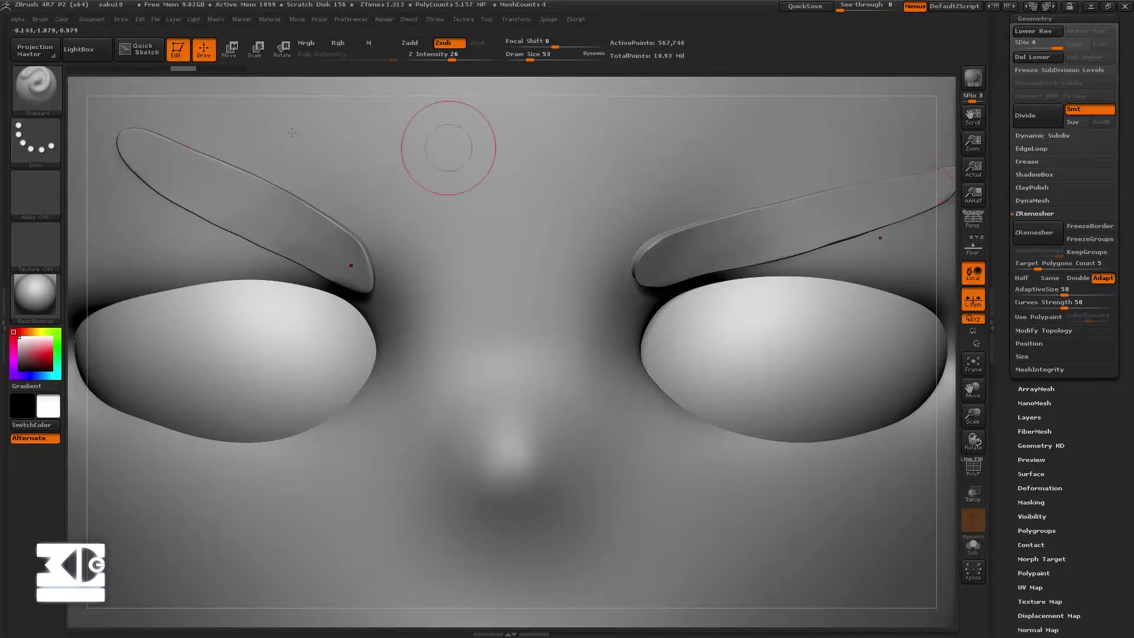
pyautogui.click(47, 141)
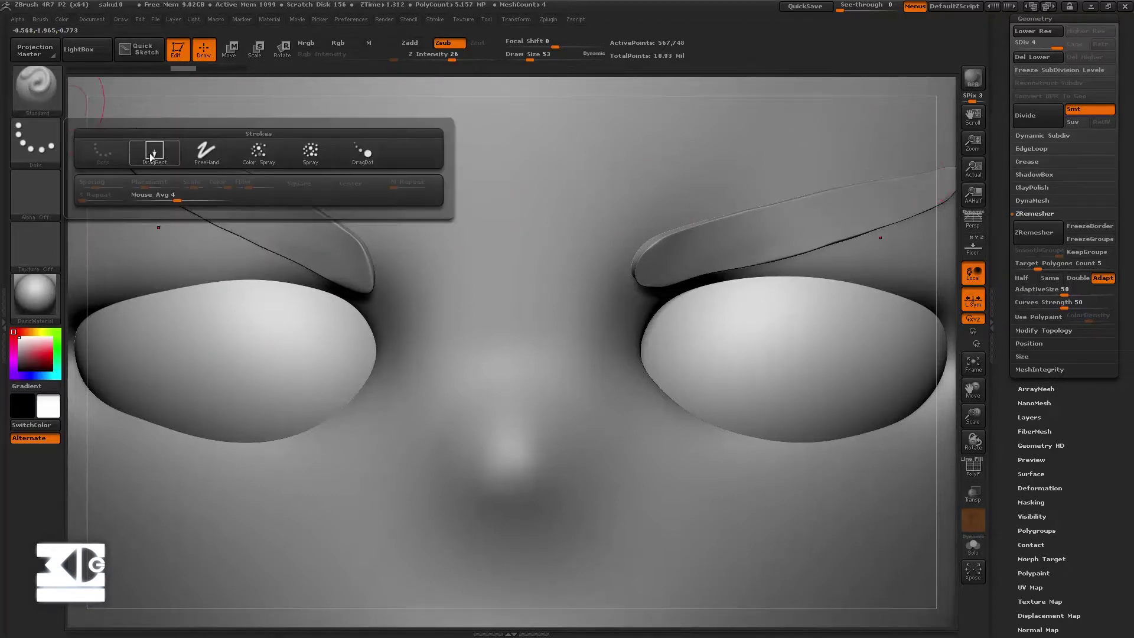
pyautogui.click(37, 198)
# - Use the ring alpha with DragRect stroke to stamp iris rings into the left and right eyes
pyautogui.click(208, 211)
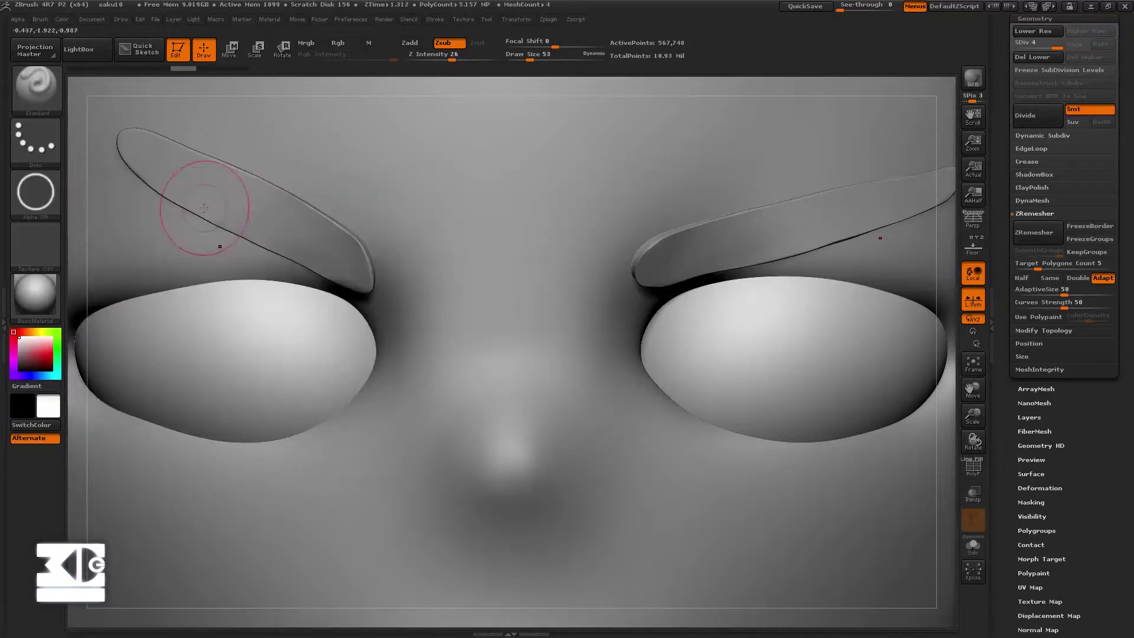
pyautogui.click(47, 133)
pyautogui.click(148, 151)
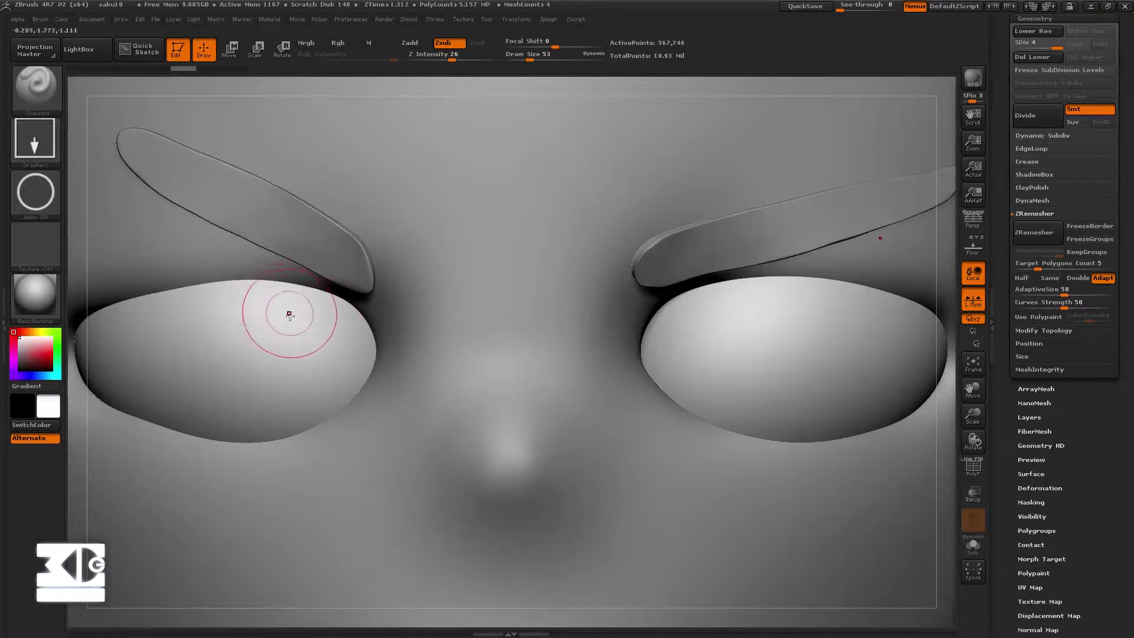
pyautogui.moveTo(274, 296); pyautogui.dragTo(266, 380)
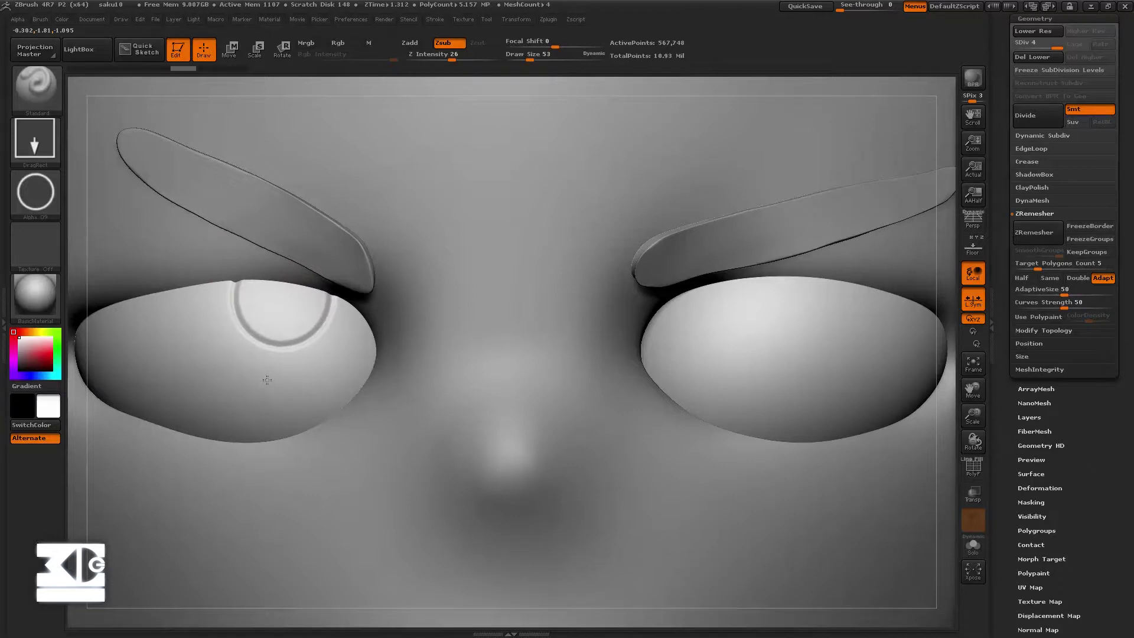
pyautogui.moveTo(266, 380); pyautogui.dragTo(274, 370)
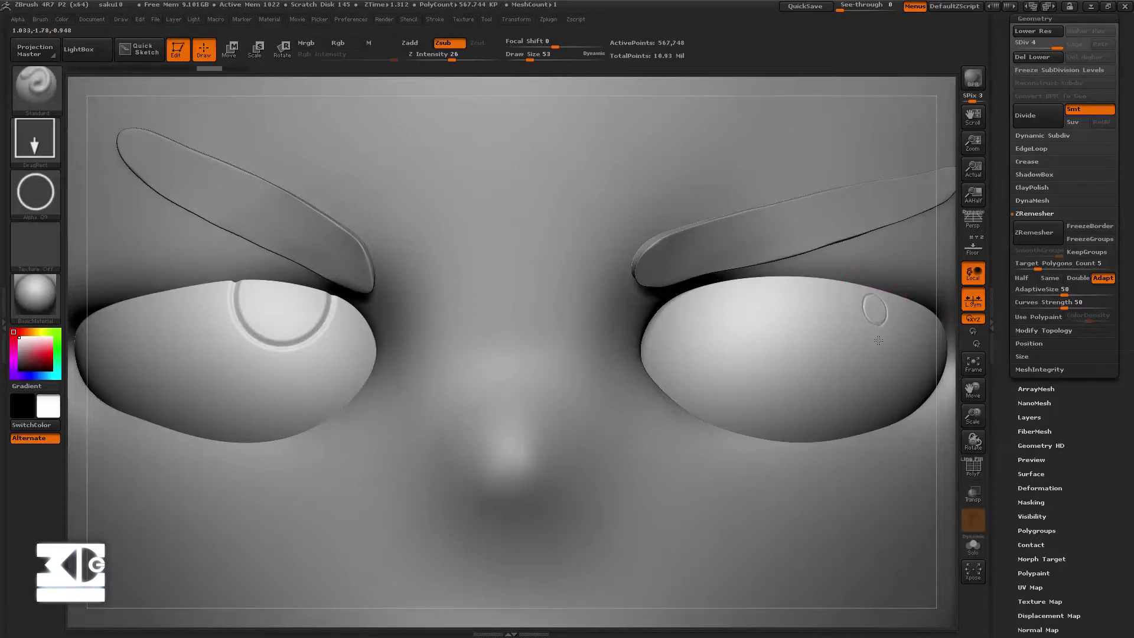
pyautogui.moveTo(878, 340)
pyautogui.mouseDown()
pyautogui.moveTo(851, 401)
pyautogui.moveTo(850, 393)
pyautogui.mouseUp()
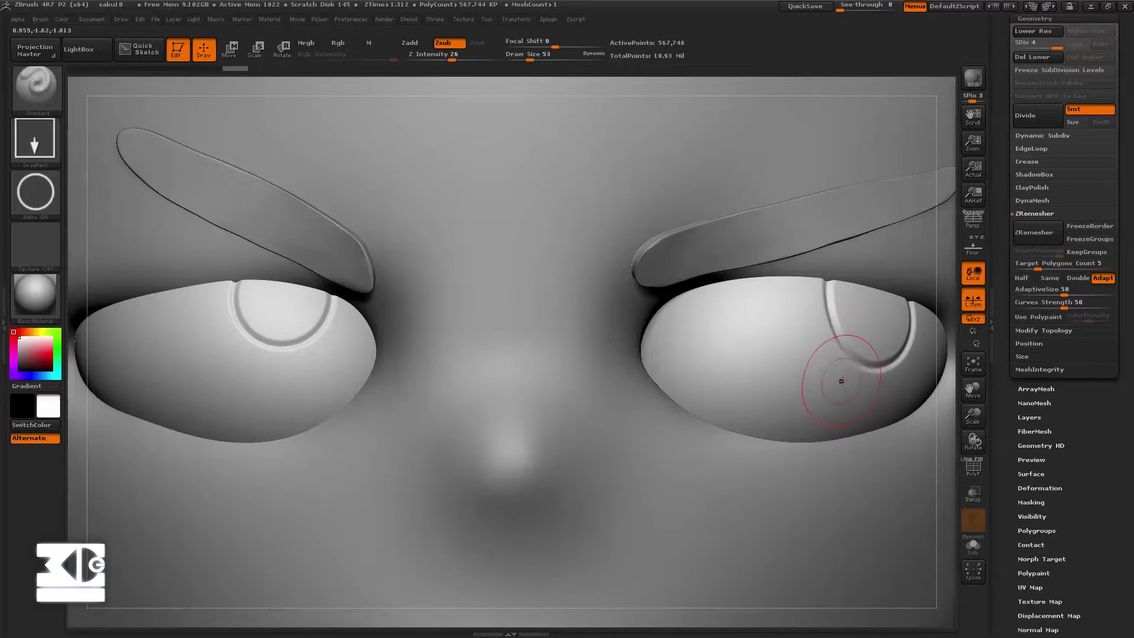
pyautogui.press('f')
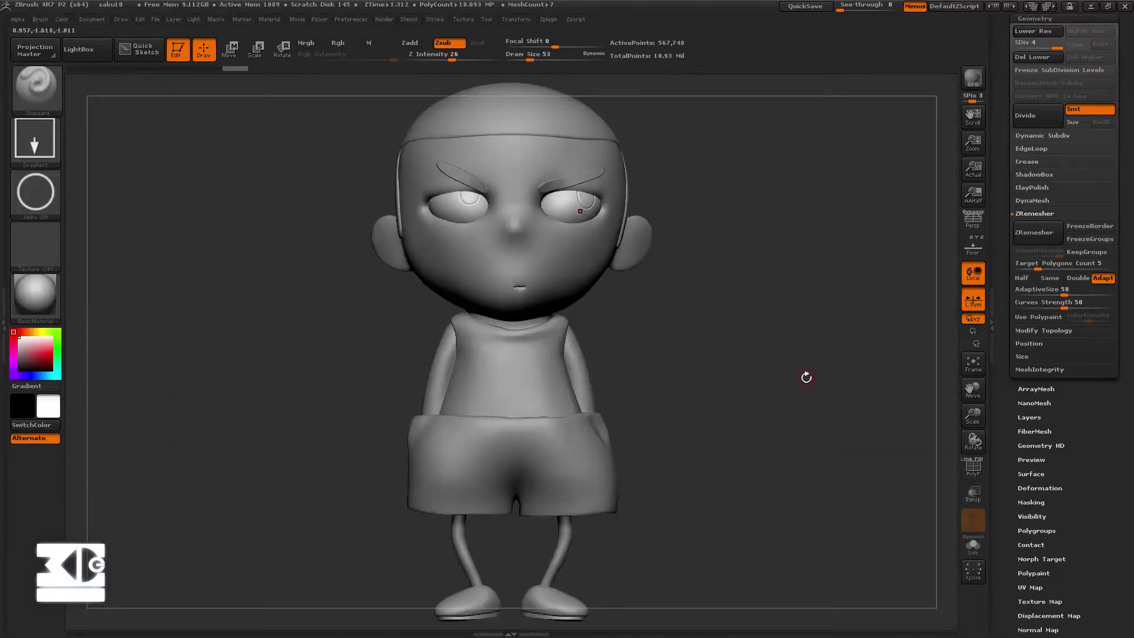
# - Scrub the undo history back and forward, then subdivide the mesh one level
pyautogui.press('ctrl')
pyautogui.press('alt')
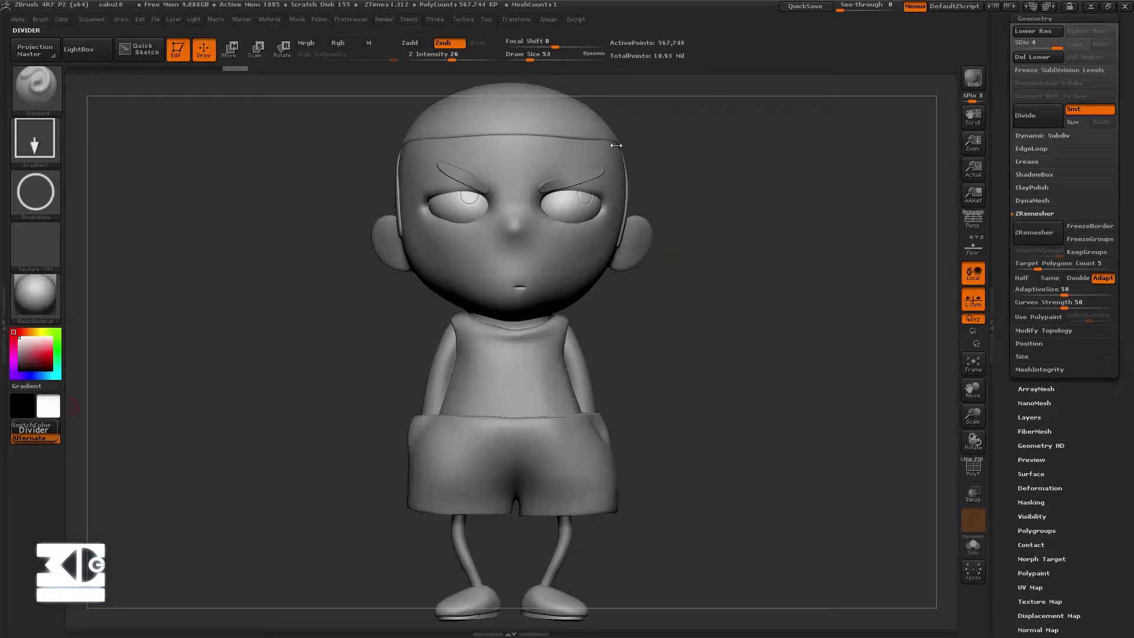
pyautogui.moveTo(221, 71); pyautogui.dragTo(201, 71)
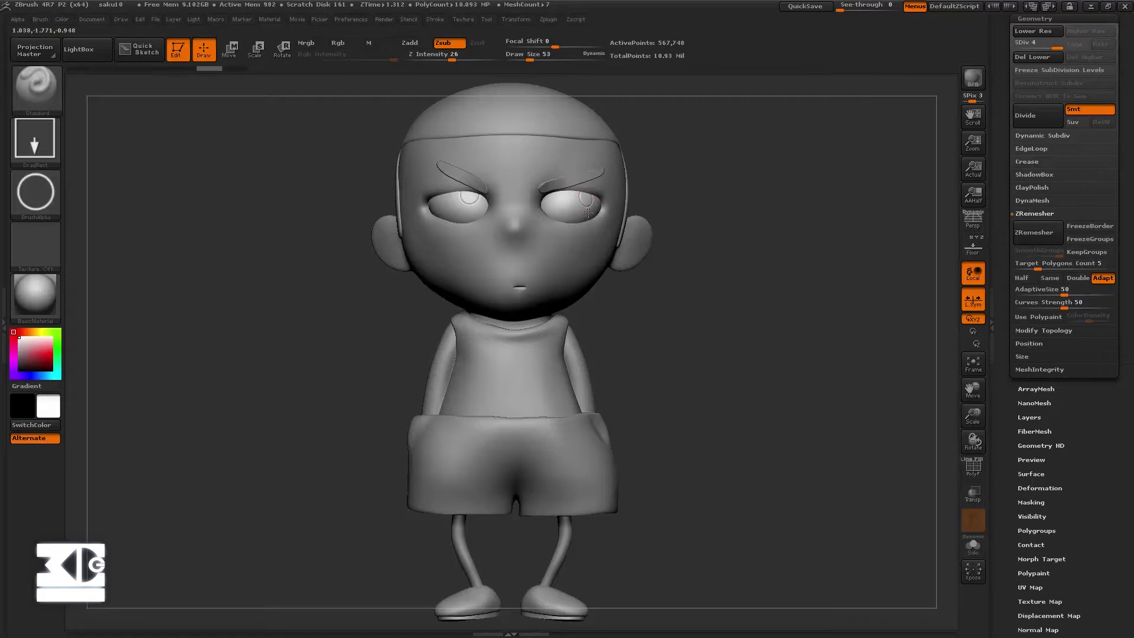
pyautogui.moveTo(588, 212); pyautogui.dragTo(590, 209)
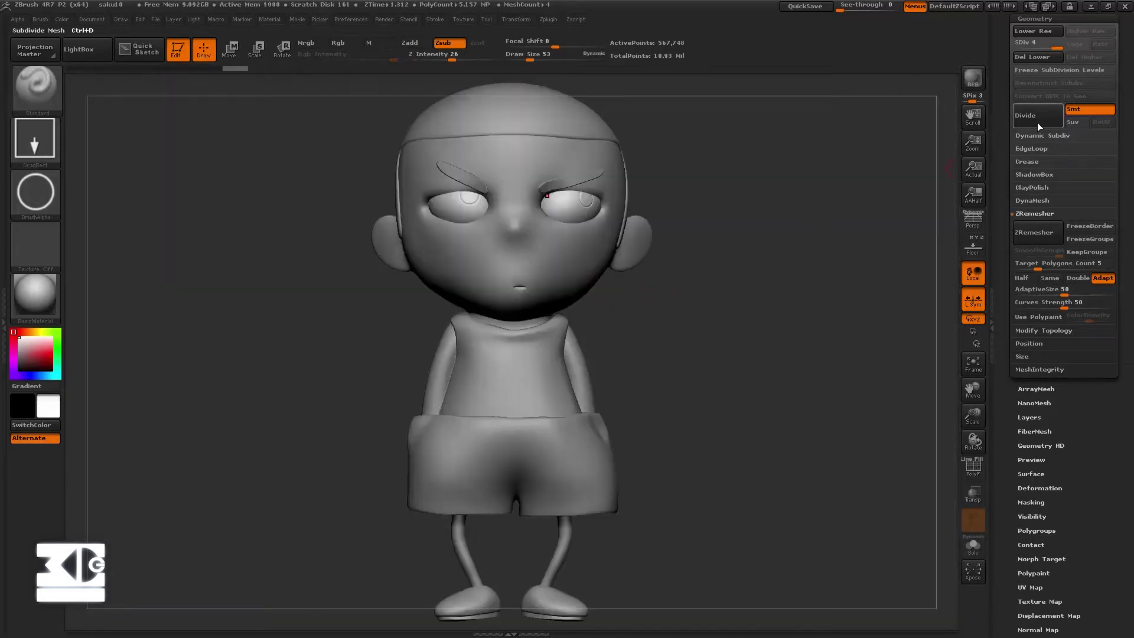
pyautogui.click(1025, 115)
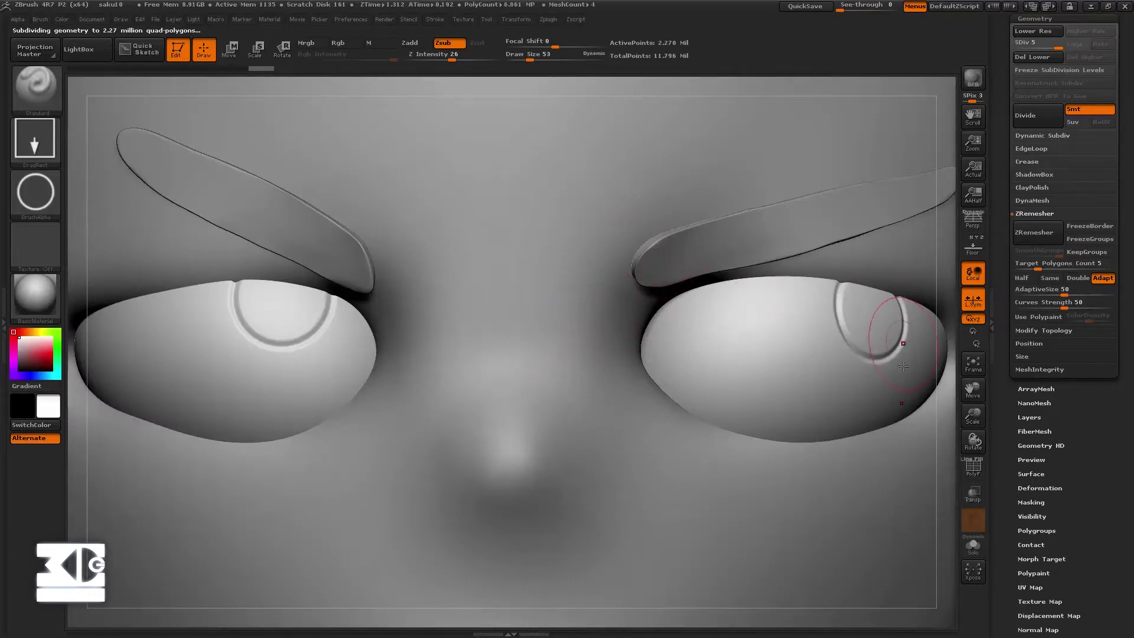
# - Check the character from three-quarter and front views, then revert history to step 5 without the eye rings
pyautogui.press('f')
pyautogui.moveTo(722, 405)
pyautogui.mouseDown()
pyautogui.moveTo(695, 425)
pyautogui.moveTo(716, 415)
pyautogui.moveTo(710, 387)
pyautogui.moveTo(671, 367)
pyautogui.mouseUp()
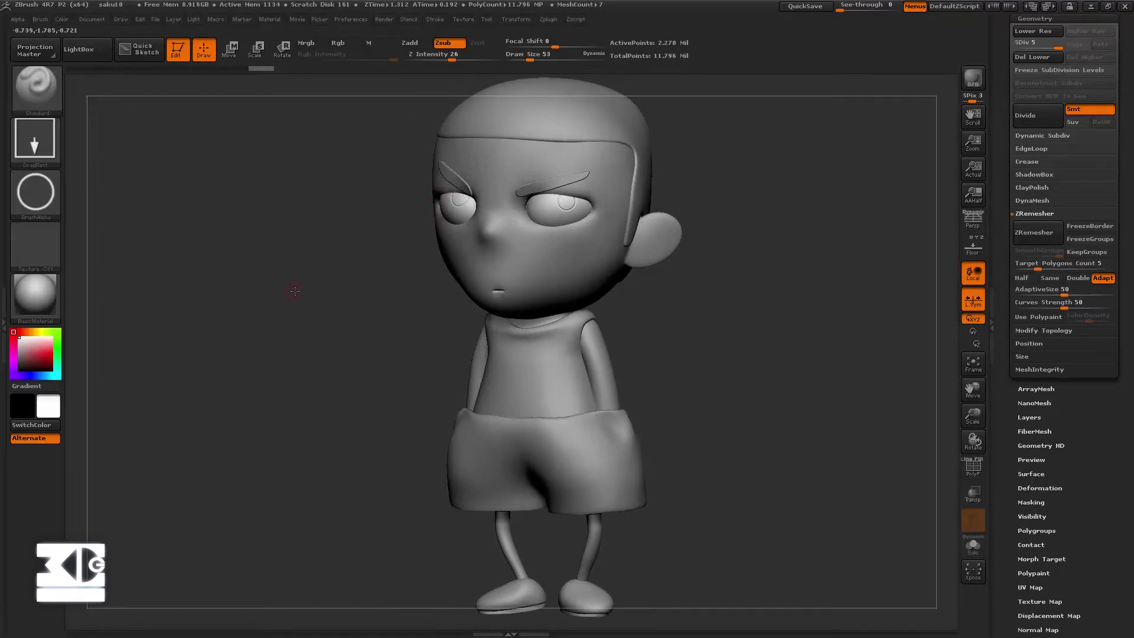
pyautogui.moveTo(294, 291); pyautogui.dragTo(317, 287)
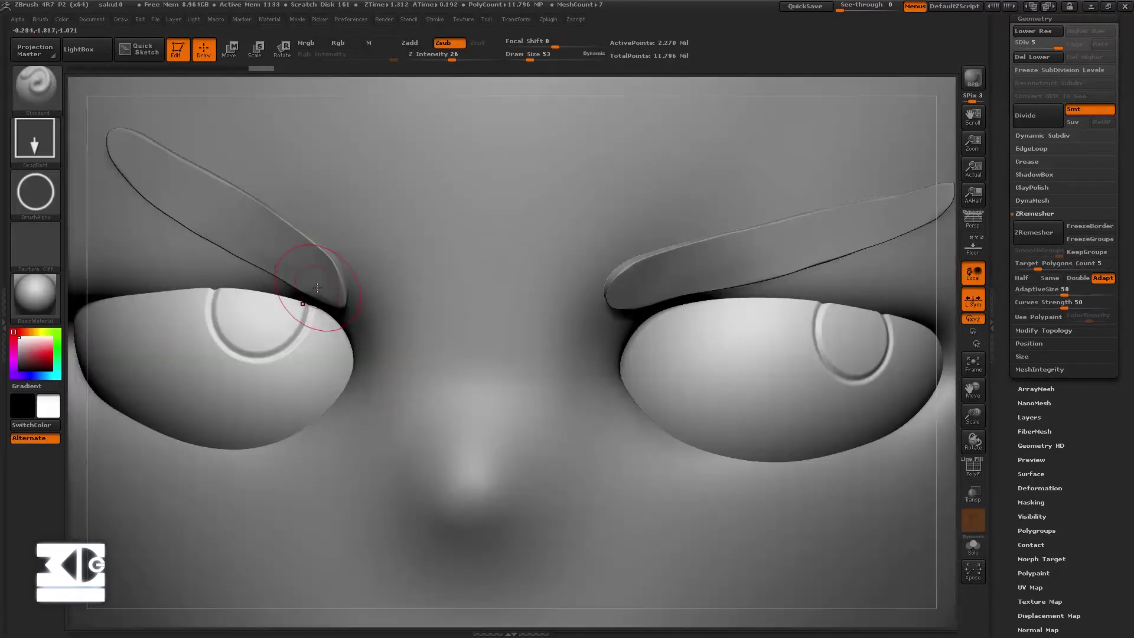
pyautogui.press('f')
pyautogui.moveTo(316, 294); pyautogui.dragTo(282, 320)
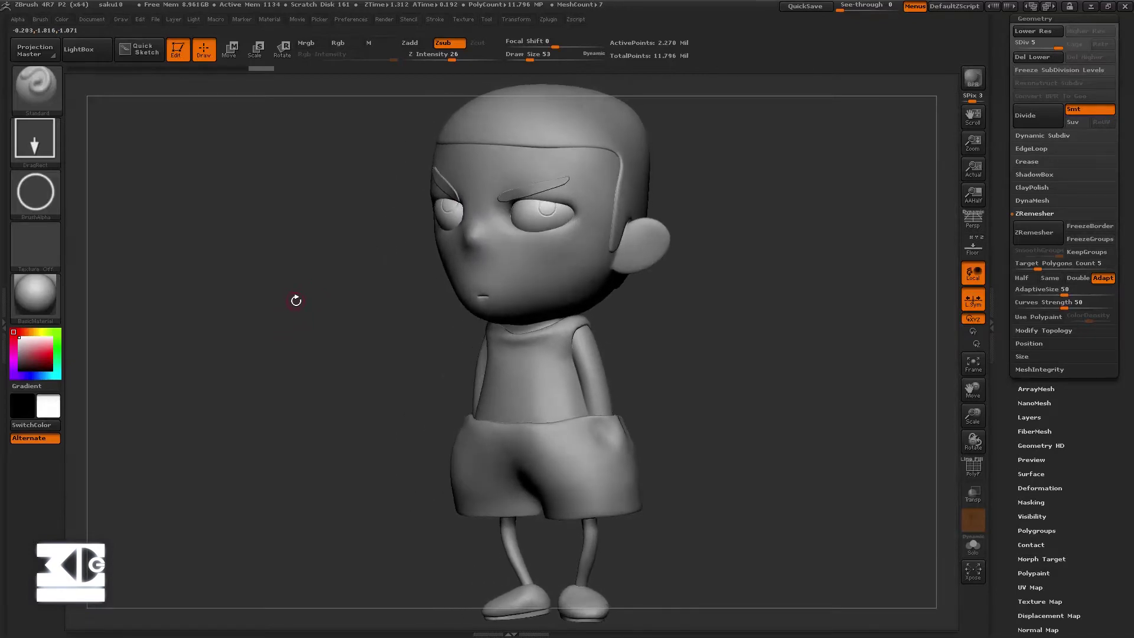
pyautogui.keyDown('shift'); pyautogui.moveTo(292, 314); pyautogui.dragTo(331, 310); pyautogui.keyUp('shift')
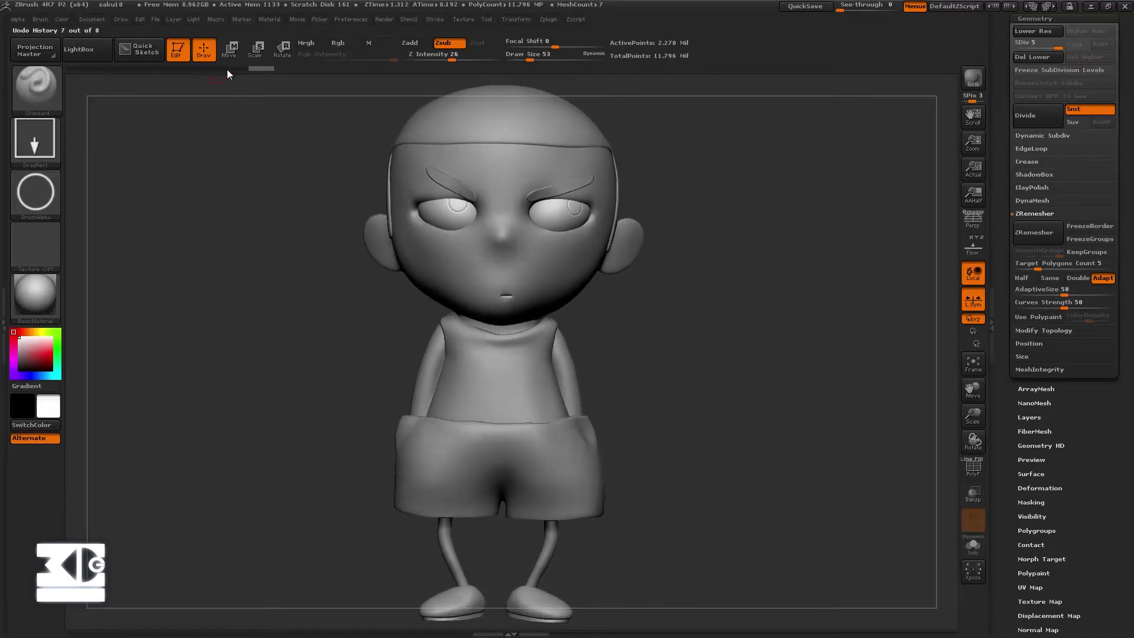
pyautogui.click(186, 68)
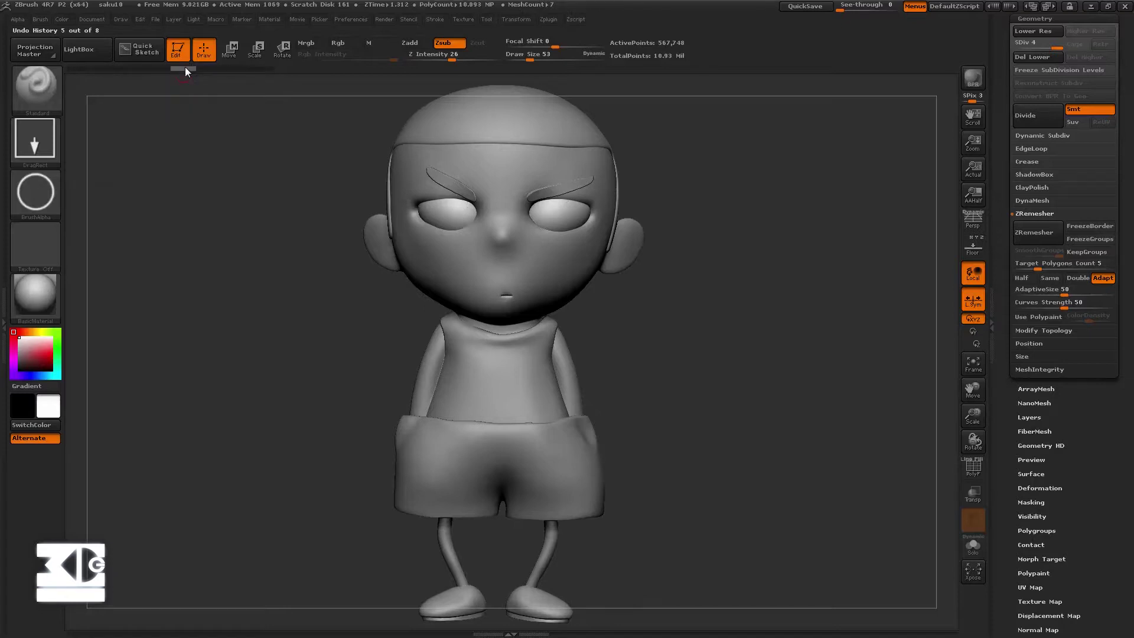
# - Zoom onto the eyes and carve a test circular ring into the right eye
pyautogui.moveTo(457, 205)
pyautogui.keyDown('alt'); pyautogui.mouseDown()
pyautogui.moveTo(273, 318)
pyautogui.moveTo(324, 392)
pyautogui.moveTo(322, 378)
pyautogui.mouseUp(); pyautogui.keyUp('alt')
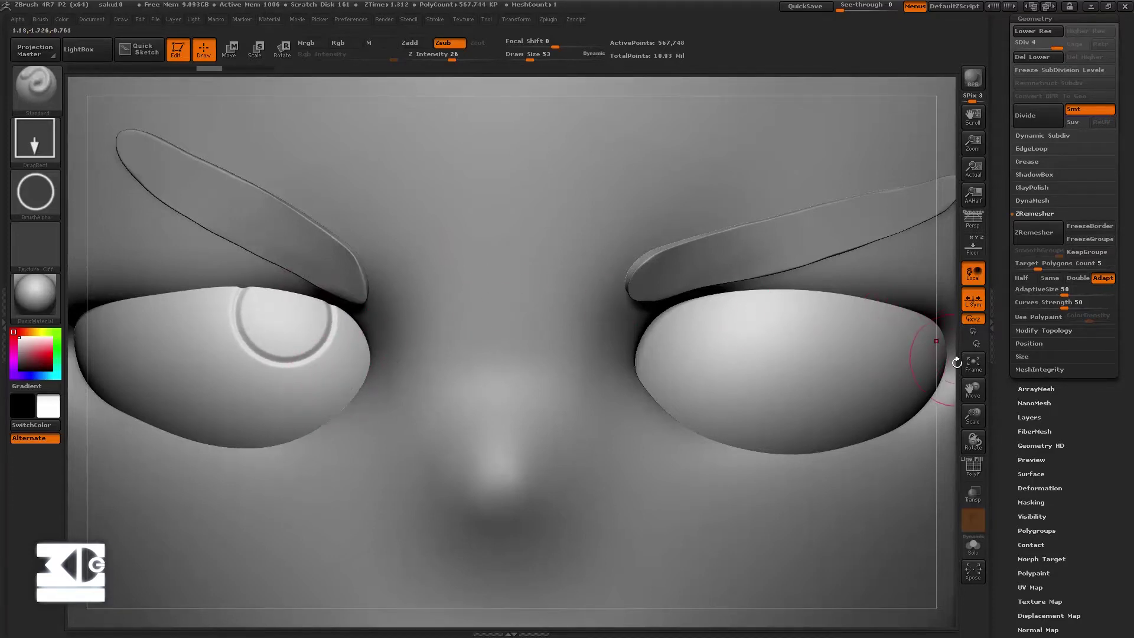
pyautogui.moveTo(963, 390); pyautogui.dragTo(835, 399)
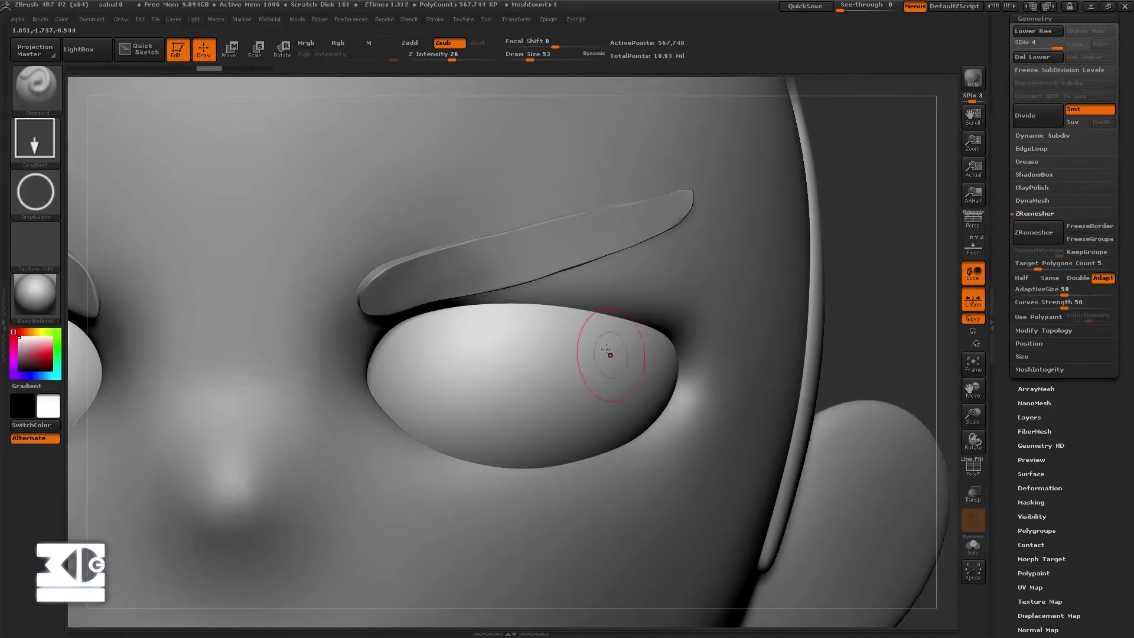
pyautogui.moveTo(606, 331); pyautogui.dragTo(638, 407)
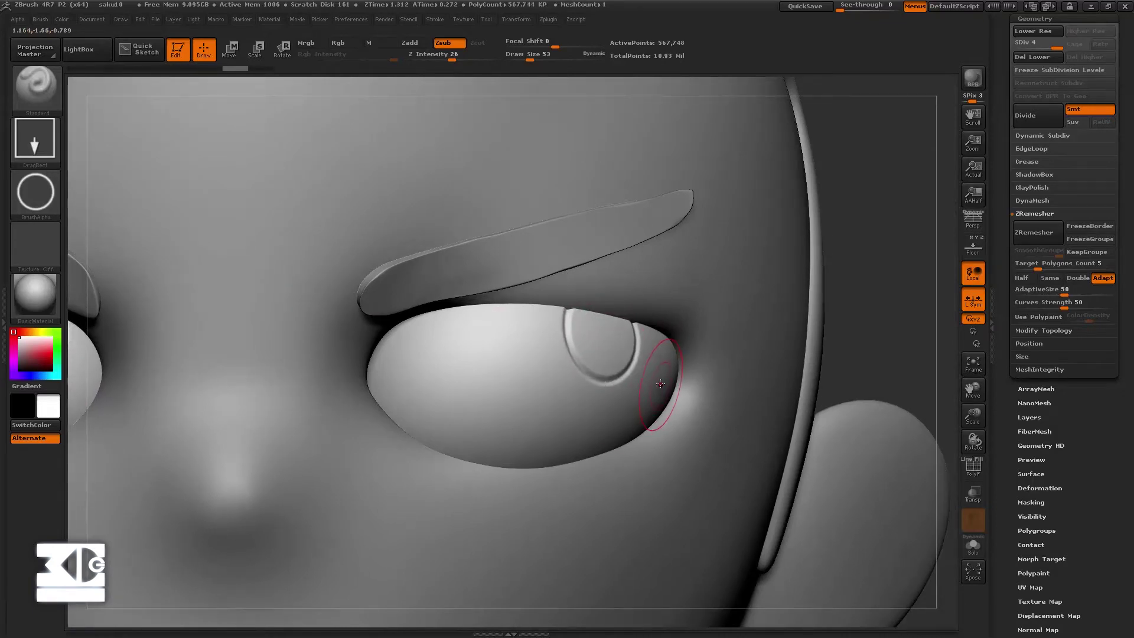
pyautogui.press('f')
pyautogui.moveTo(673, 376)
pyautogui.mouseDown()
pyautogui.moveTo(631, 384)
pyautogui.moveTo(688, 381)
pyautogui.moveTo(679, 376)
pyautogui.mouseUp()
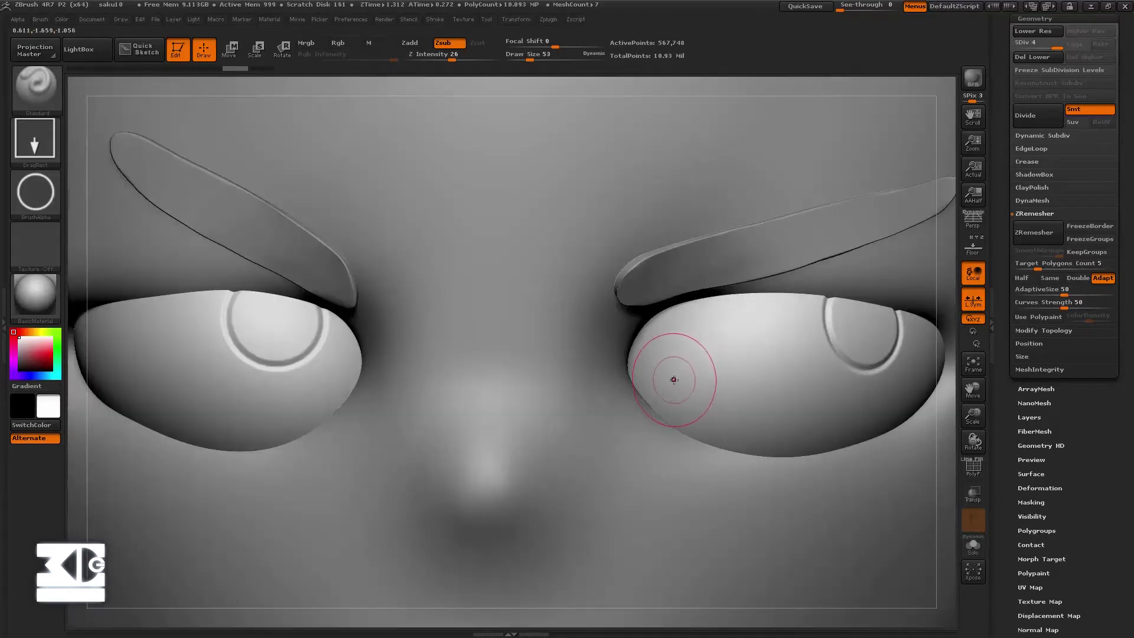
pyautogui.press('f')
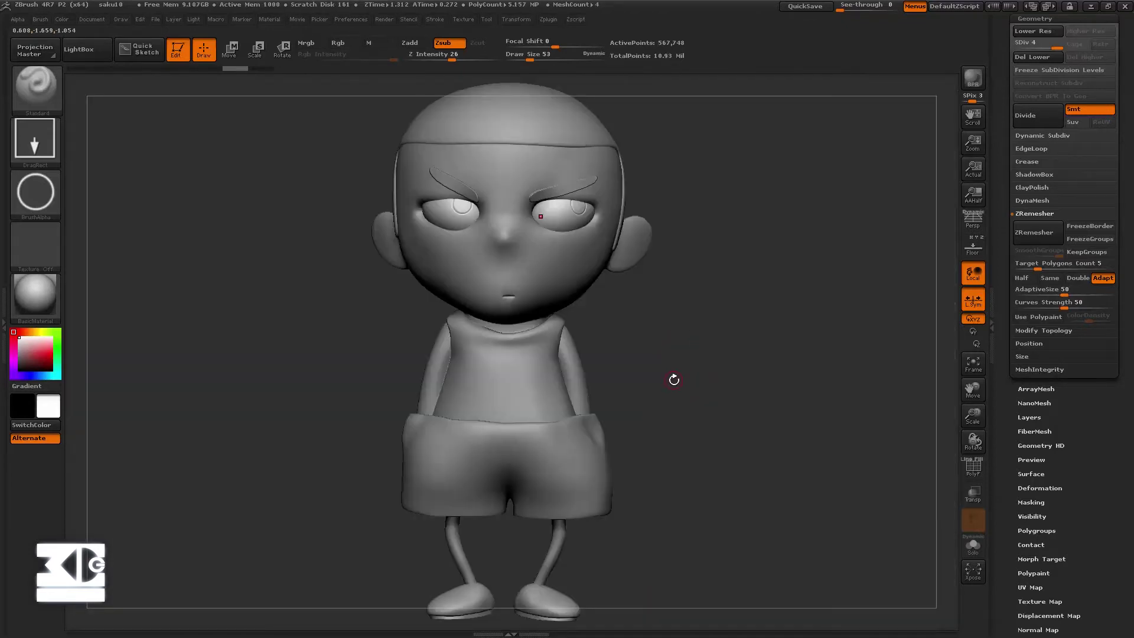
pyautogui.moveTo(686, 381); pyautogui.dragTo(679, 380)
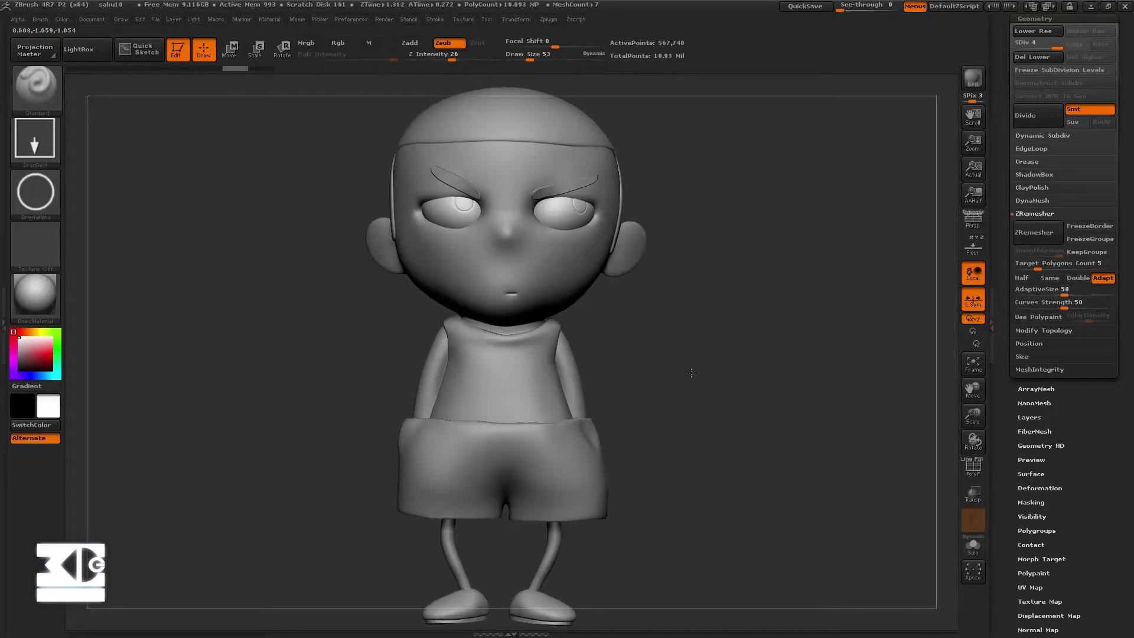
# - Carve large iris rings into both eyes, orbit to check them, then undo the rings
pyautogui.press('ctrl')
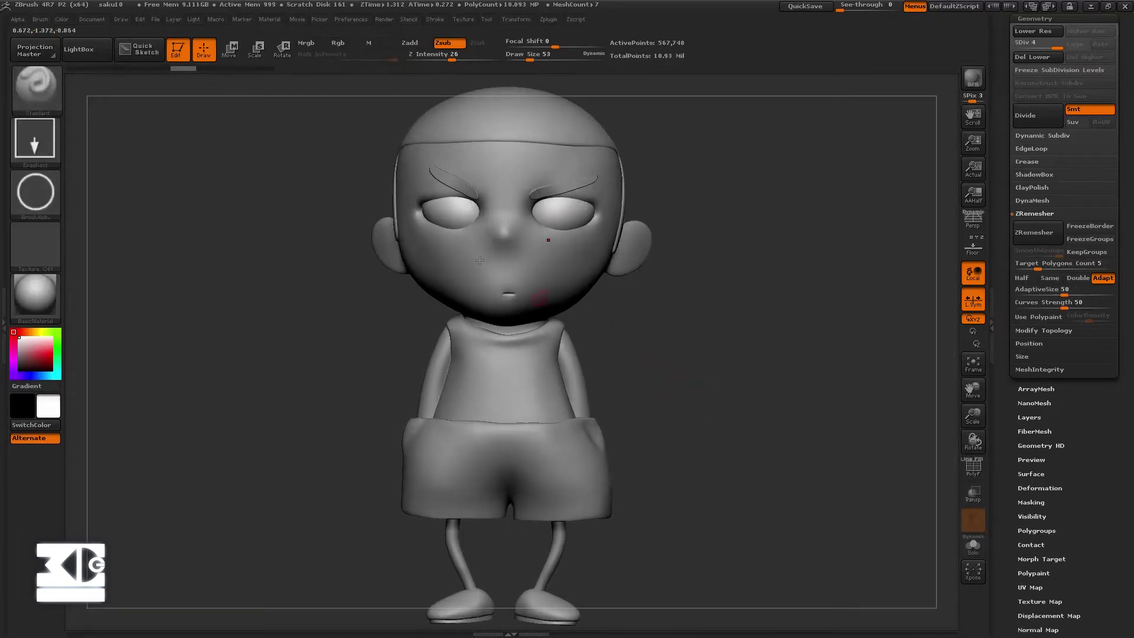
pyautogui.press('f')
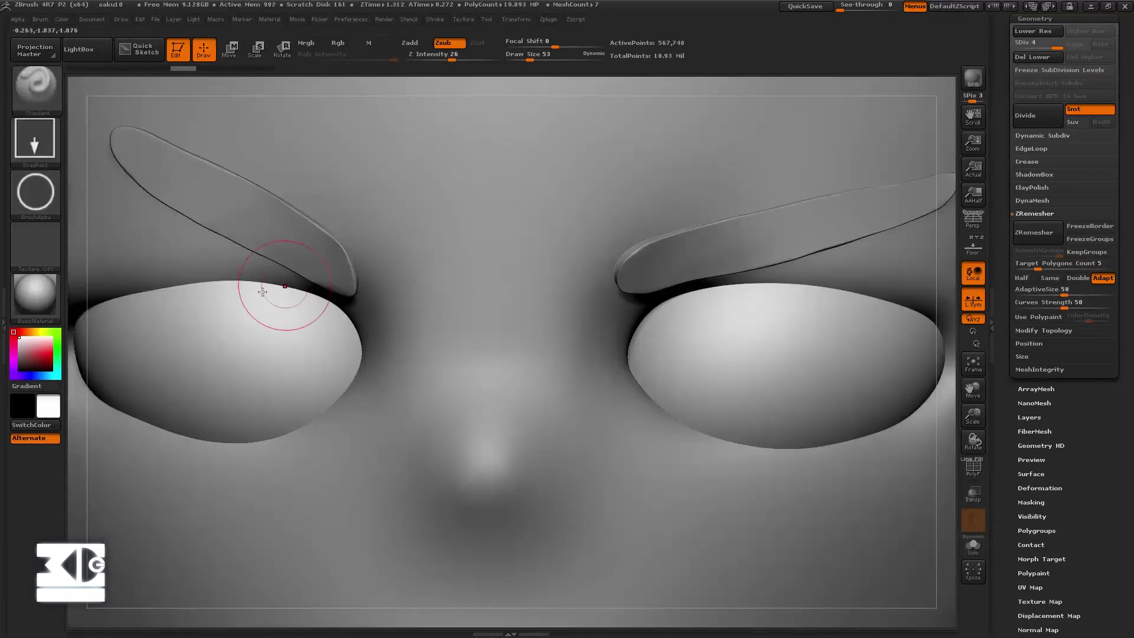
pyautogui.moveTo(280, 339); pyautogui.dragTo(278, 379)
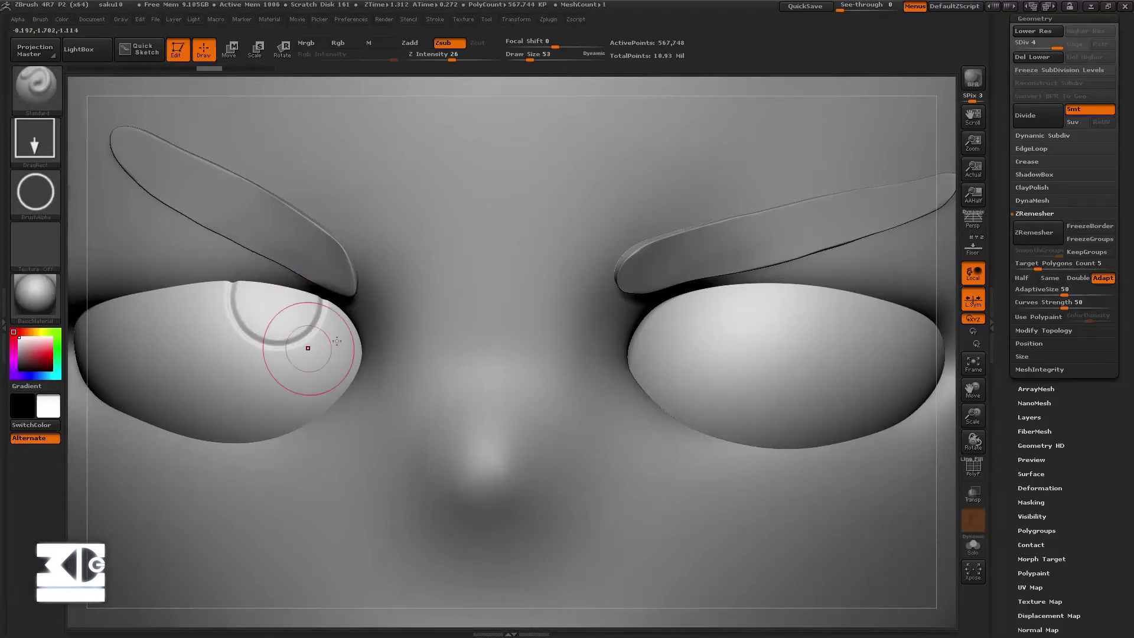
pyautogui.moveTo(880, 309)
pyautogui.mouseDown()
pyautogui.moveTo(875, 394)
pyautogui.moveTo(877, 385)
pyautogui.mouseUp()
pyautogui.press('f')
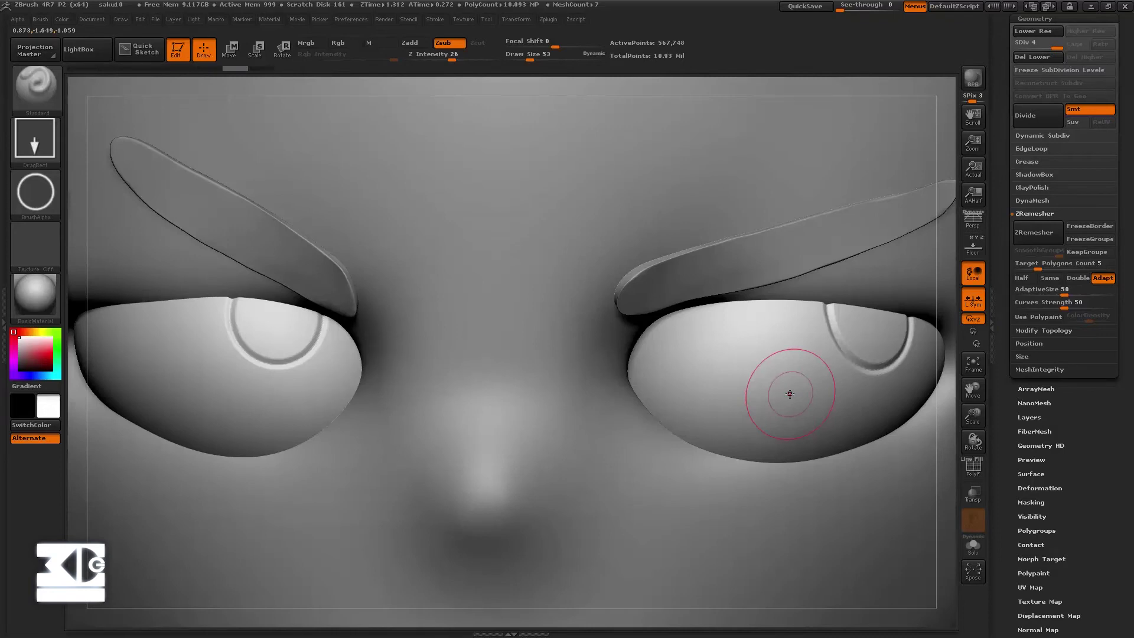
pyautogui.press('f')
pyautogui.moveTo(789, 393)
pyautogui.mouseDown()
pyautogui.moveTo(787, 419)
pyautogui.moveTo(792, 405)
pyautogui.mouseUp()
pyautogui.press('ctrl')
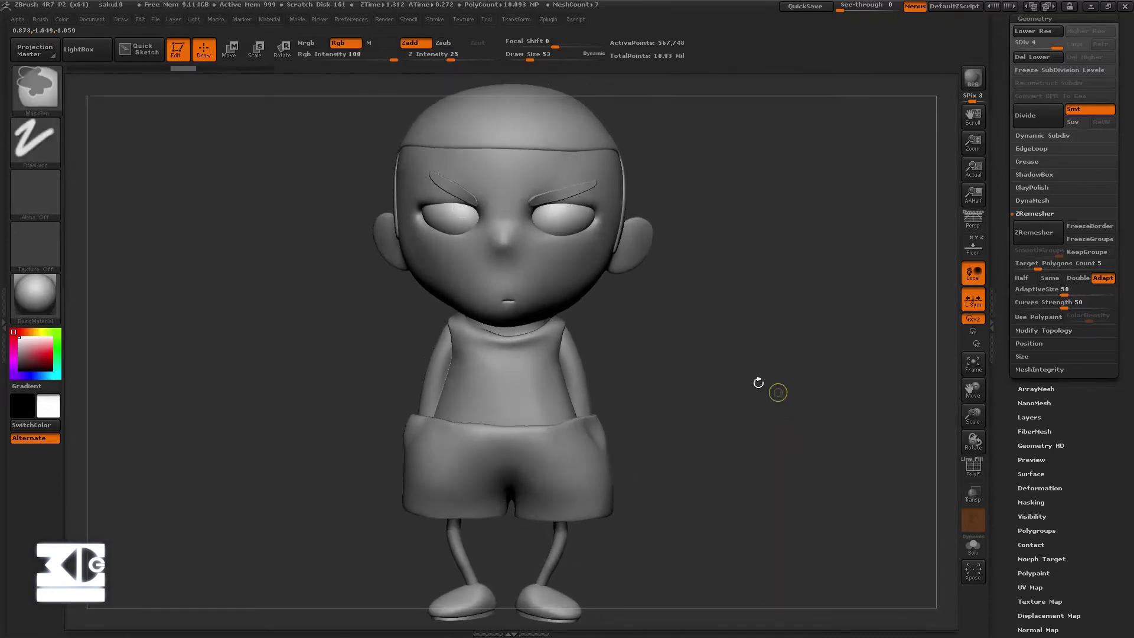
# - Stamp circular iris rings on the left and right eyes, then re-carve matching grooves after orbiting
pyautogui.press('alt')
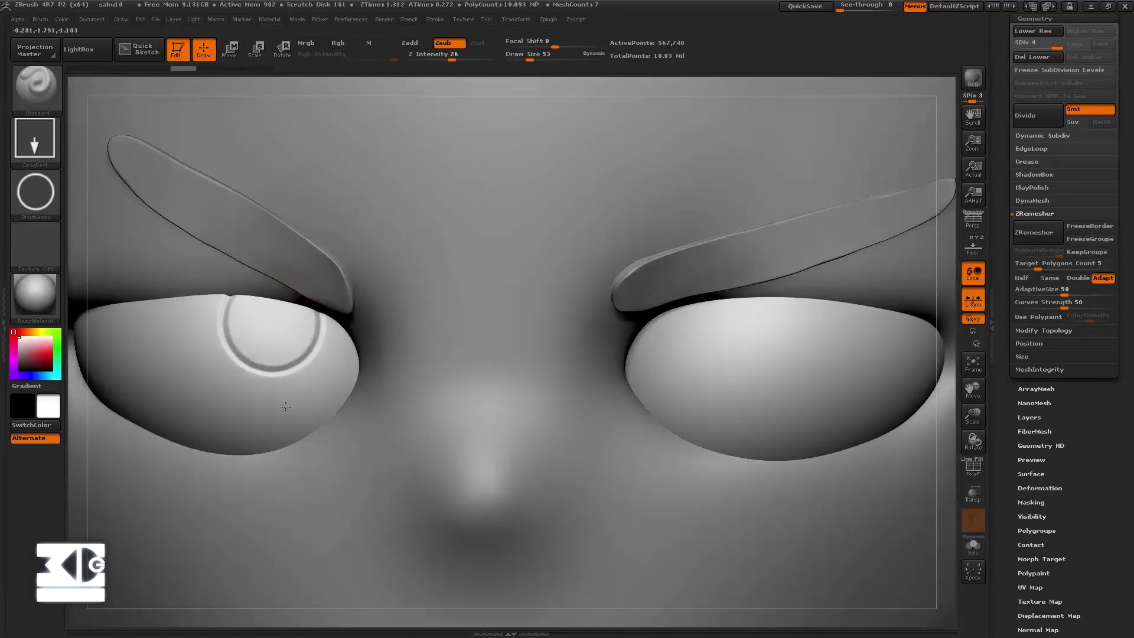
pyautogui.moveTo(278, 364); pyautogui.dragTo(282, 400)
pyautogui.moveTo(879, 334); pyautogui.dragTo(895, 409)
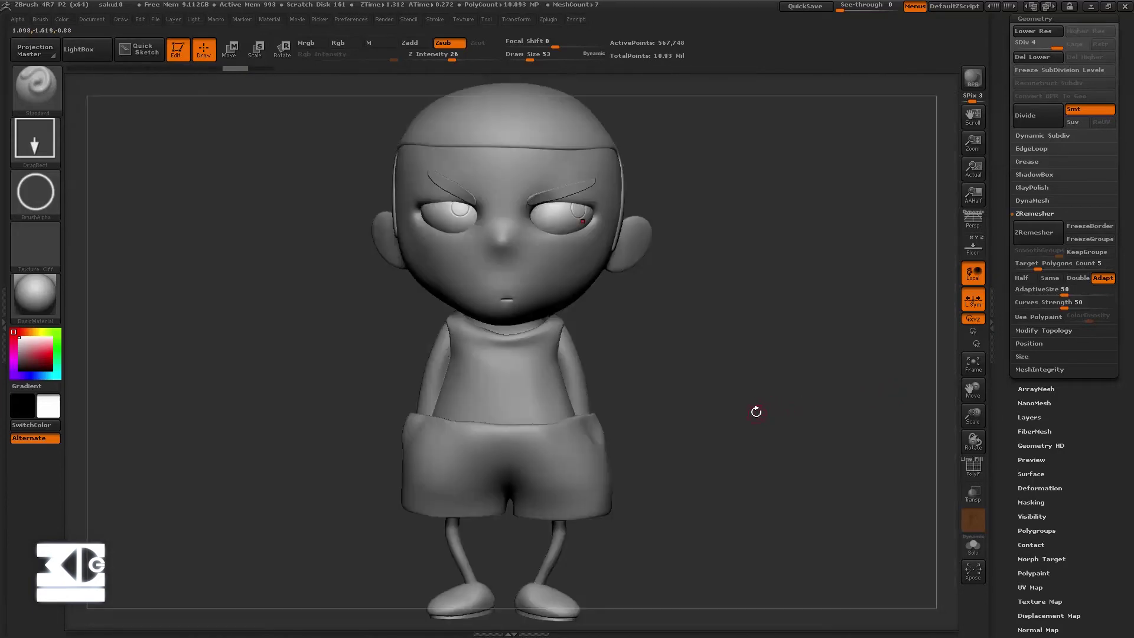
pyautogui.moveTo(754, 410)
pyautogui.mouseDown()
pyautogui.moveTo(858, 361)
pyautogui.moveTo(808, 385)
pyautogui.mouseUp()
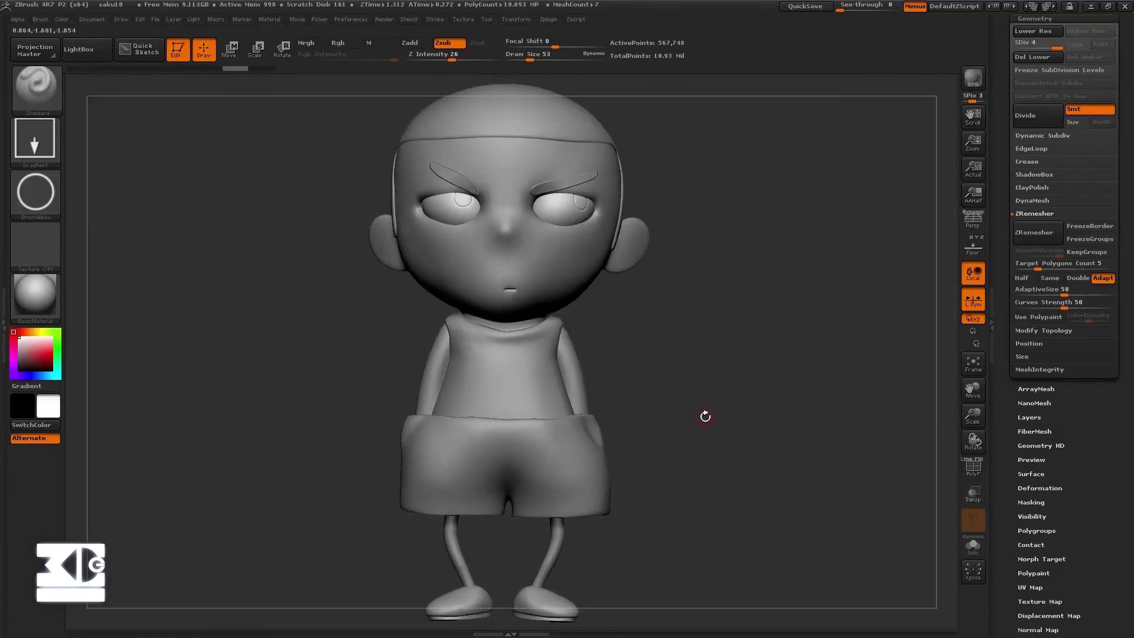
pyautogui.moveTo(706, 416); pyautogui.dragTo(678, 417)
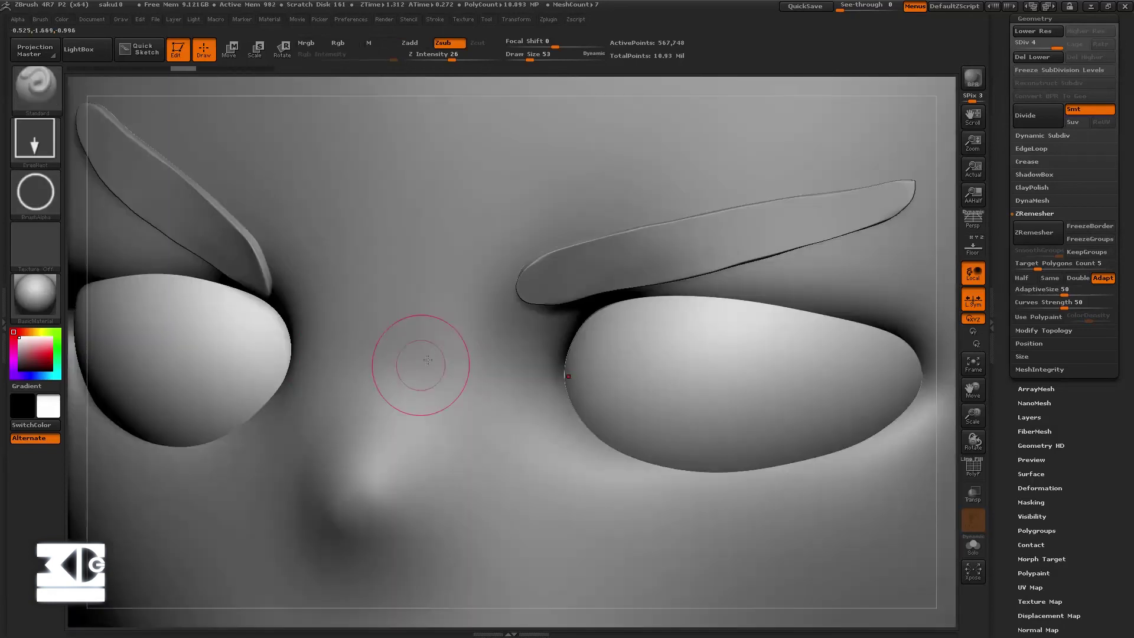
pyautogui.moveTo(203, 309); pyautogui.dragTo(238, 365)
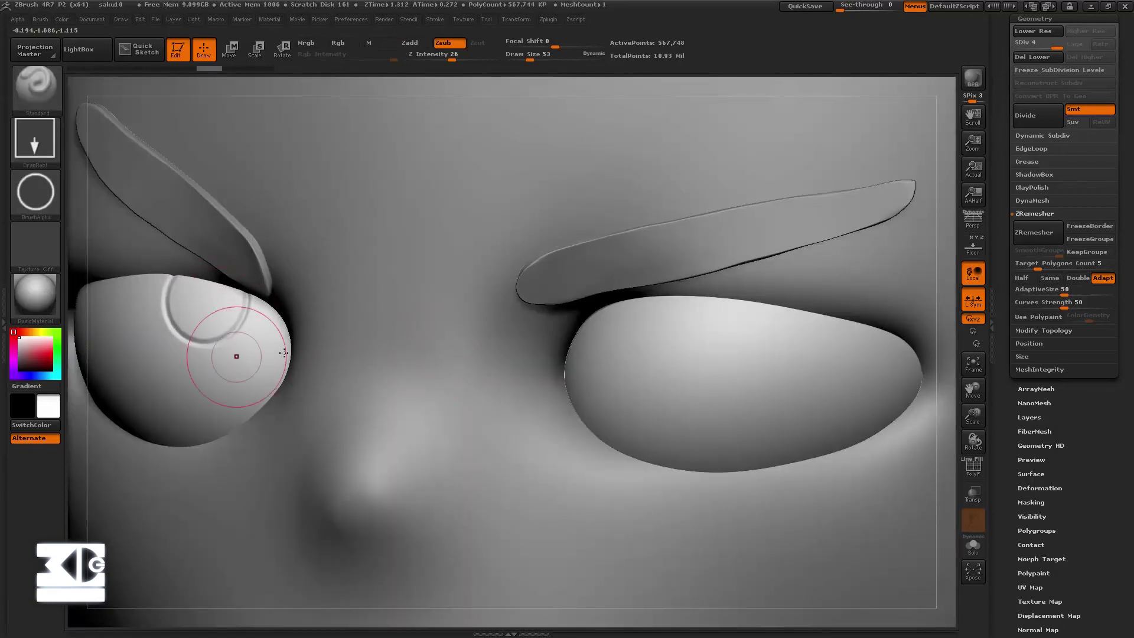
pyautogui.moveTo(830, 331); pyautogui.dragTo(864, 417)
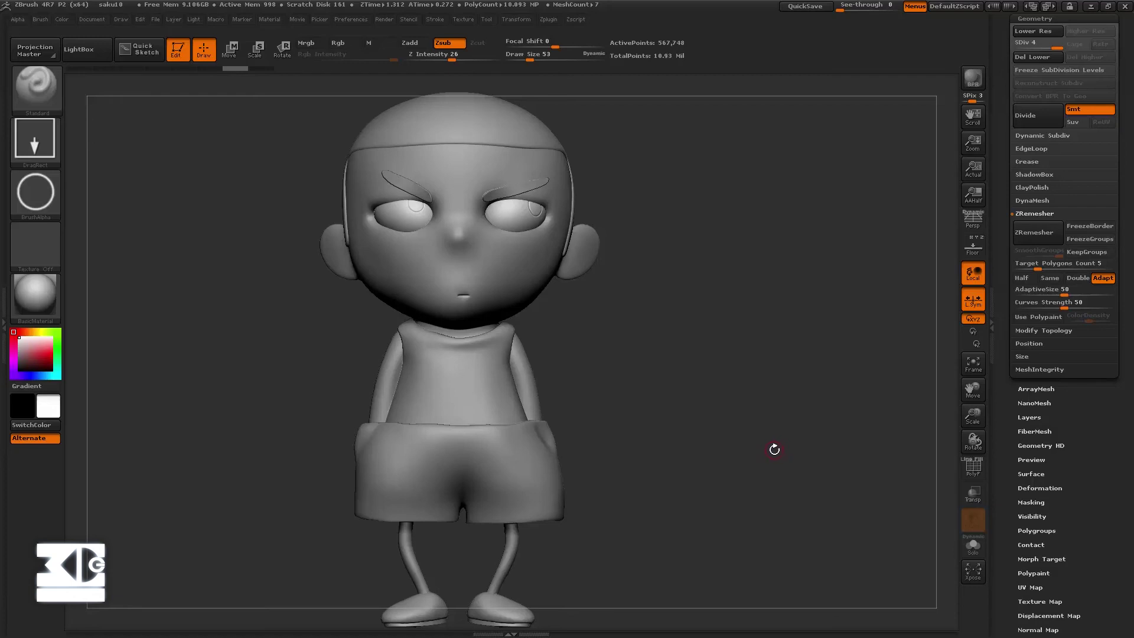
# - Divide the mesh to level 5 (about 2.28 million points) and save the project as saku11
pyautogui.click(1034, 117)
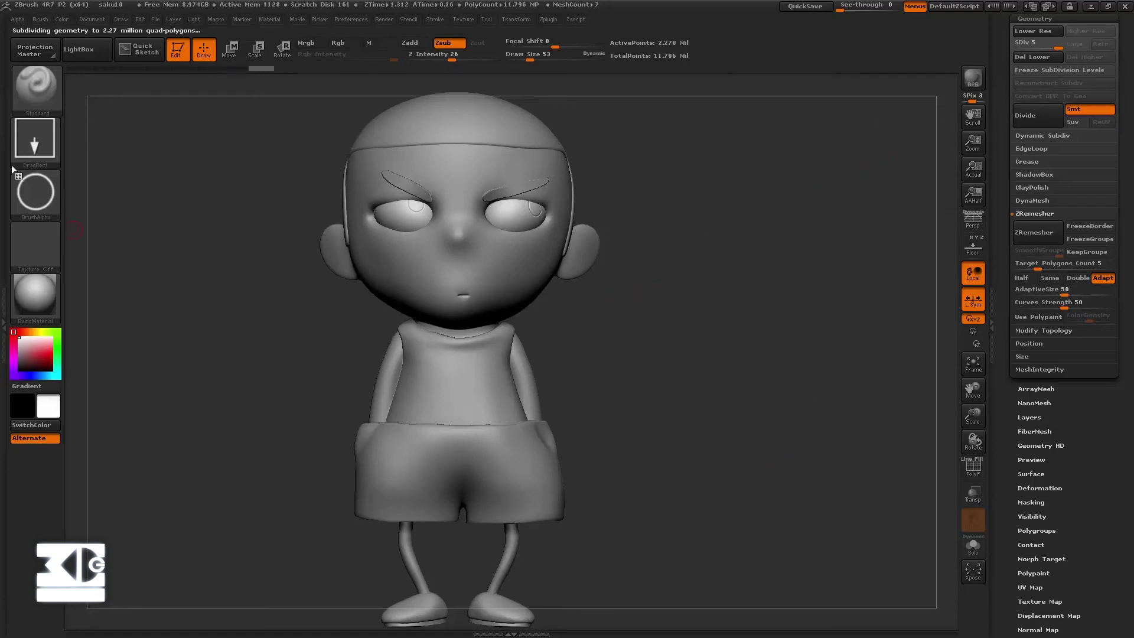
pyautogui.click(157, 19)
pyautogui.click(188, 35)
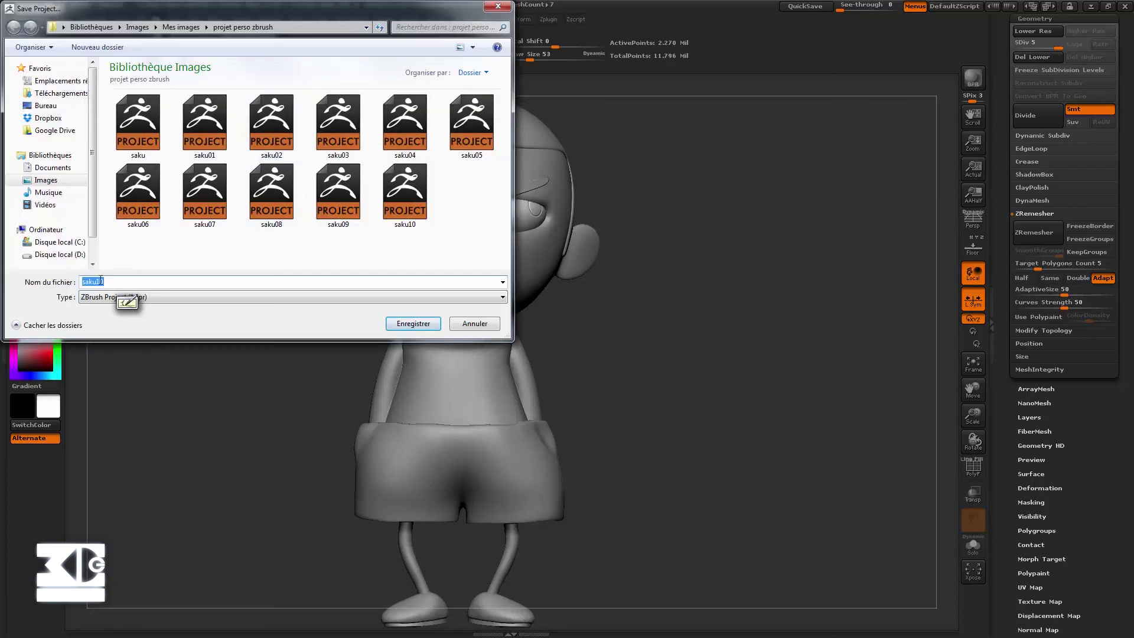
pyautogui.press('Return')
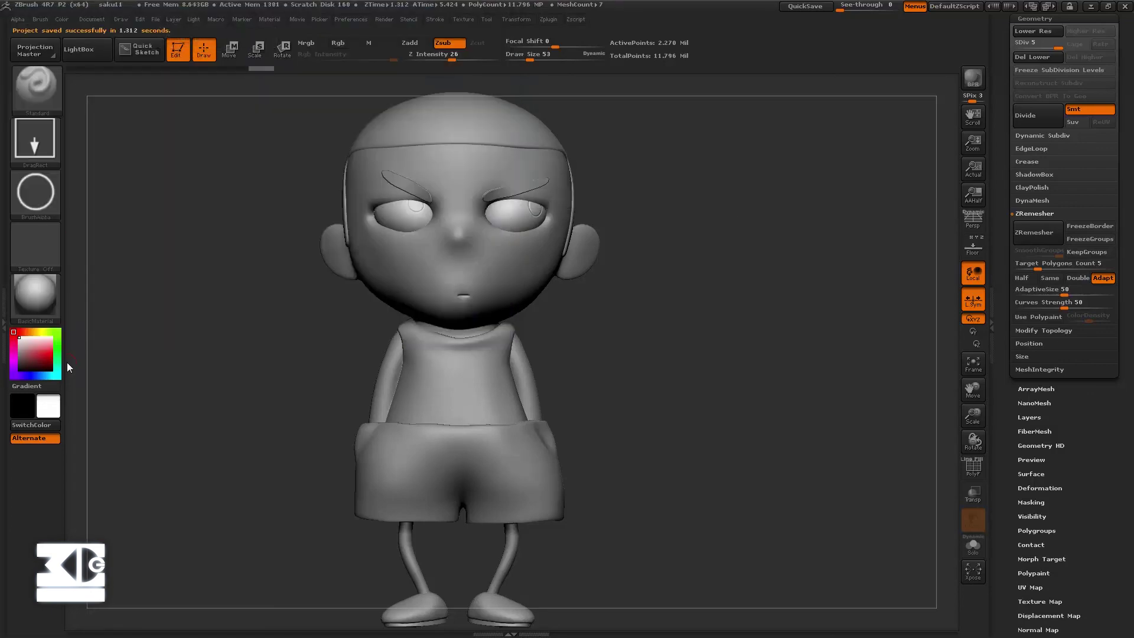